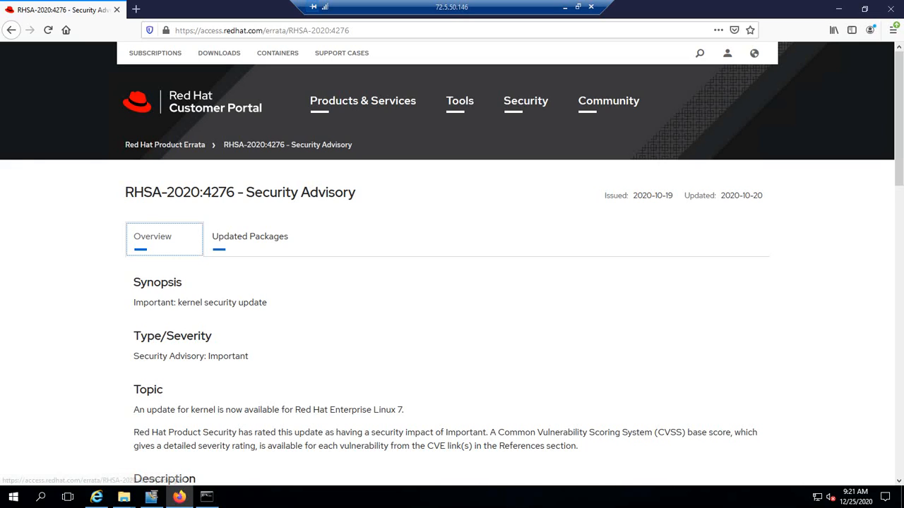
pyautogui.click(250, 237)
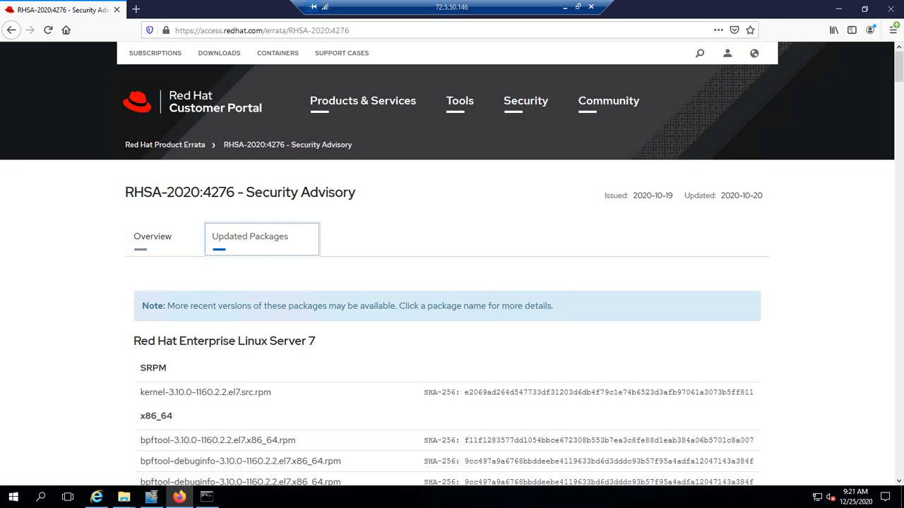
pyautogui.scroll(-3, 448, 264)
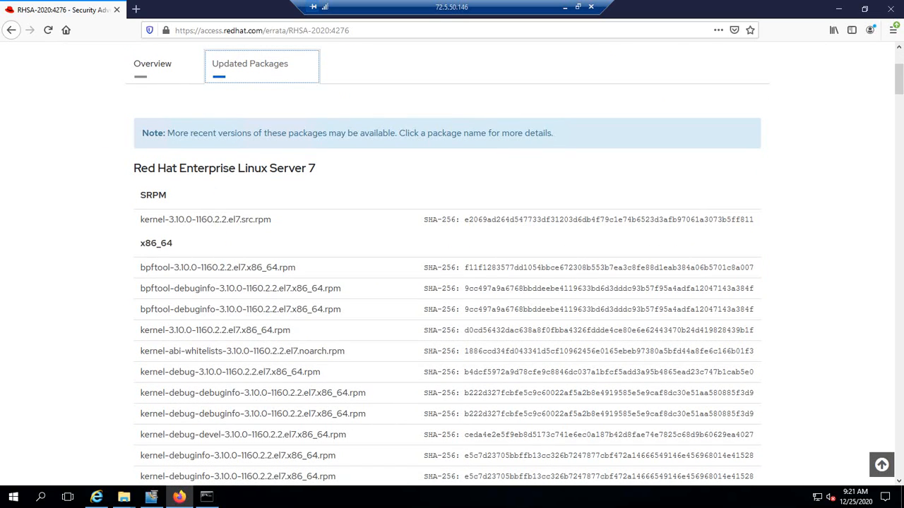
pyautogui.moveTo(291, 330); pyautogui.dragTo(140, 330)
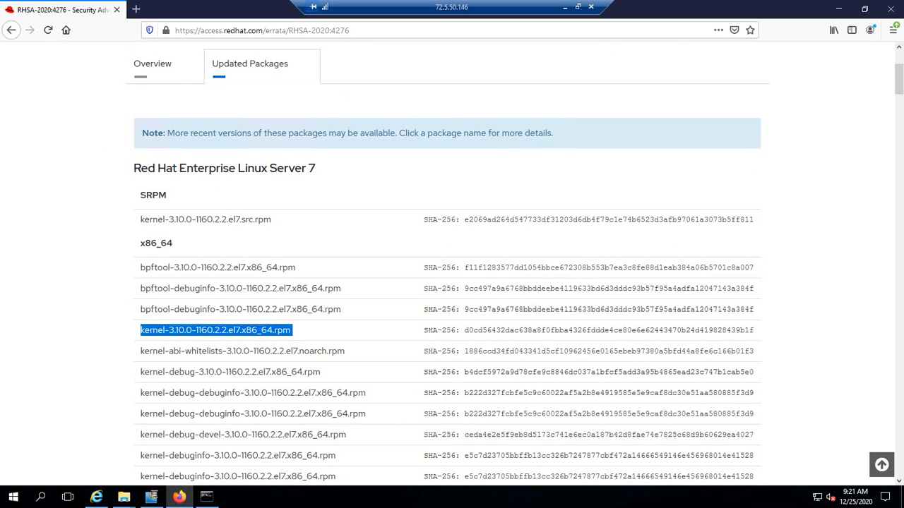
pyautogui.scroll(3, 448, 264)
pyautogui.scroll(-3, 447, 264)
pyautogui.scroll(3, 448, 264)
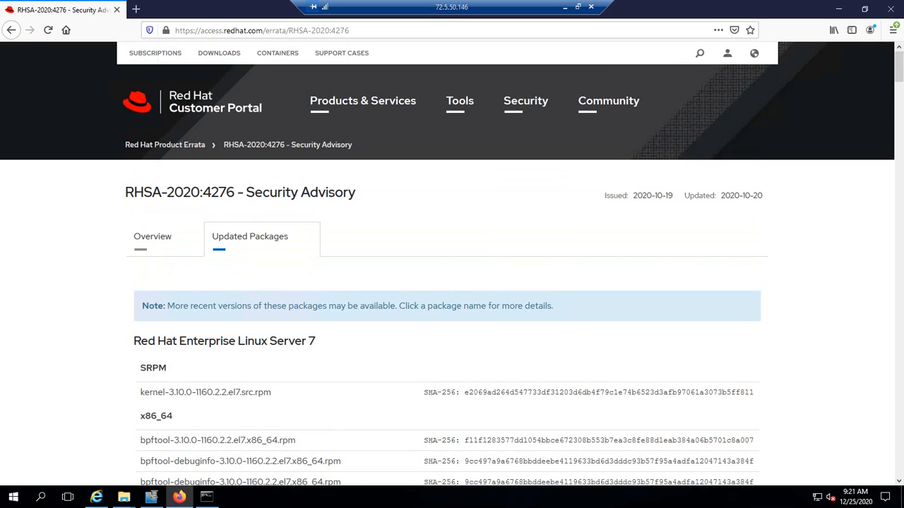
pyautogui.click(153, 237)
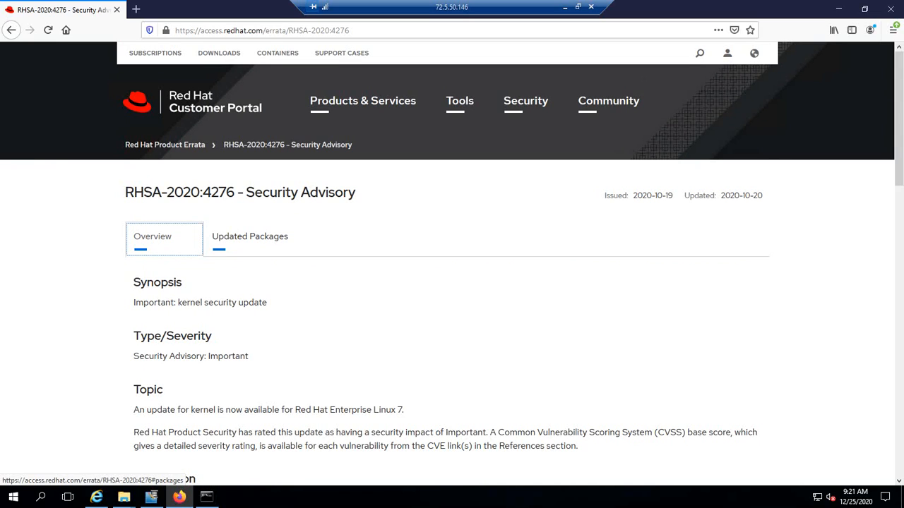
pyautogui.moveTo(124, 497)
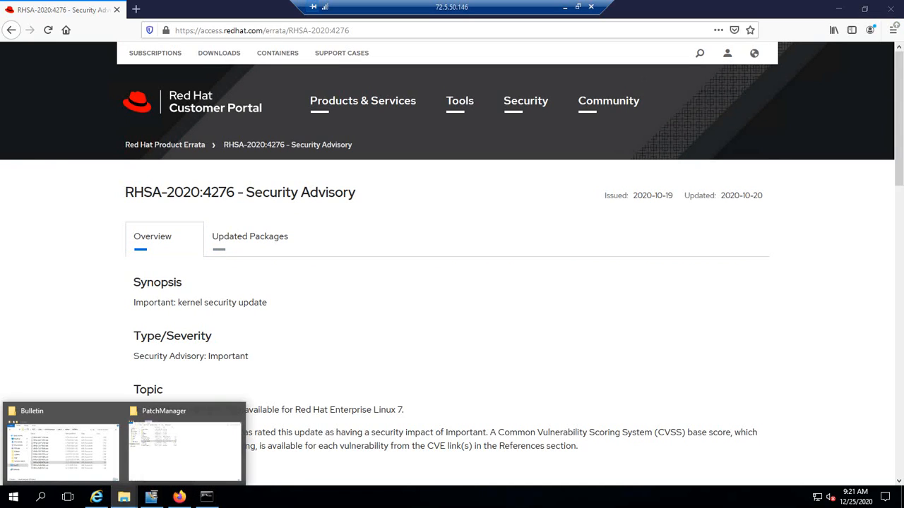
# Open the bulletin RHSA-2020-4276.xml from the Bulletin folder, review its contents and close it.
pyautogui.click(61, 444)
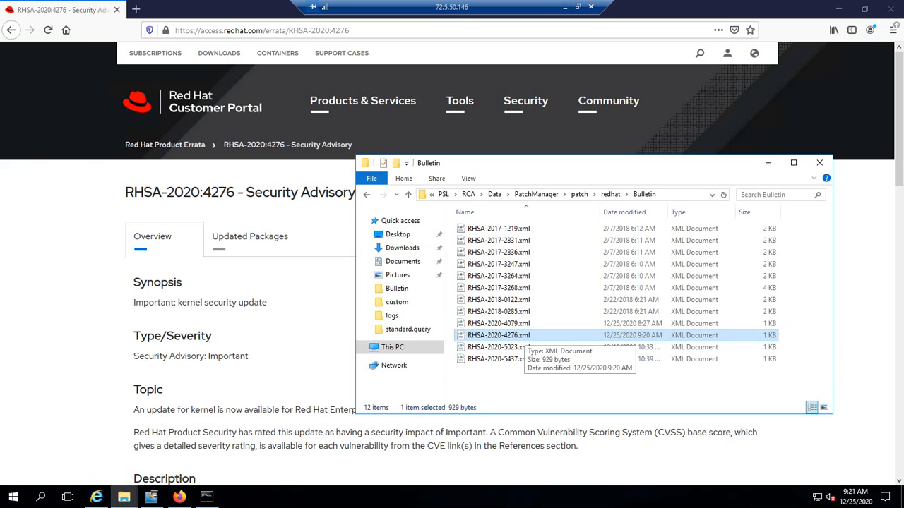
pyautogui.press('Up')
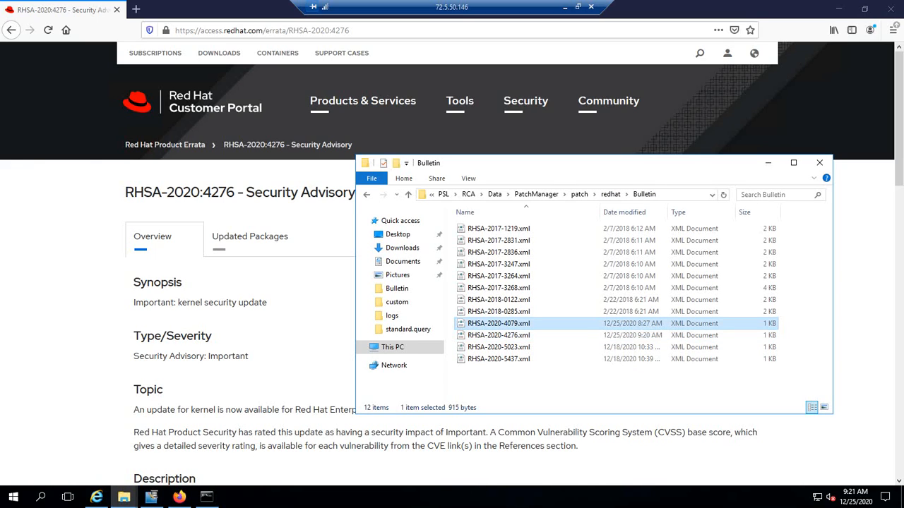
pyautogui.click(499, 336)
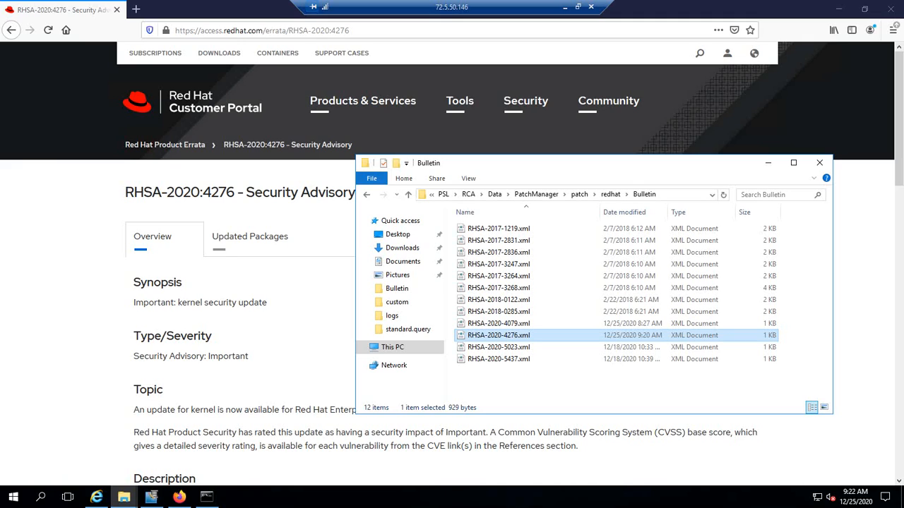
pyautogui.doubleClick(480, 335)
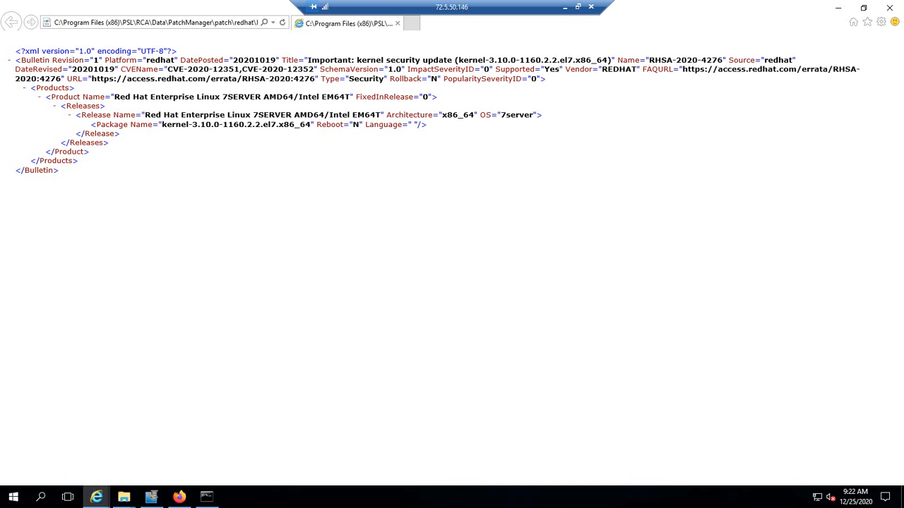
pyautogui.click(889, 8)
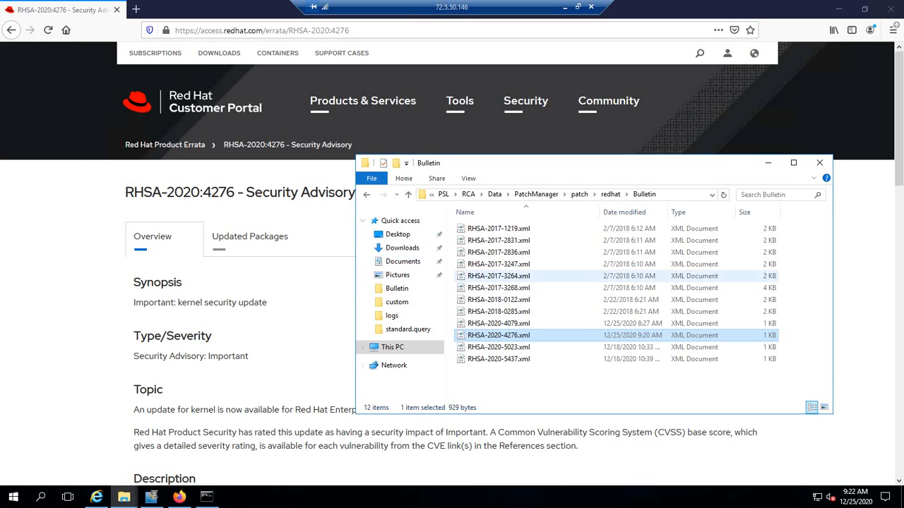
# Browse to redhat > packages > 7server-x86_64, select kernel-3.10.0-1160.2.2.el7.x86_64.rpm, then go back to Firefox.
pyautogui.click(610, 194)
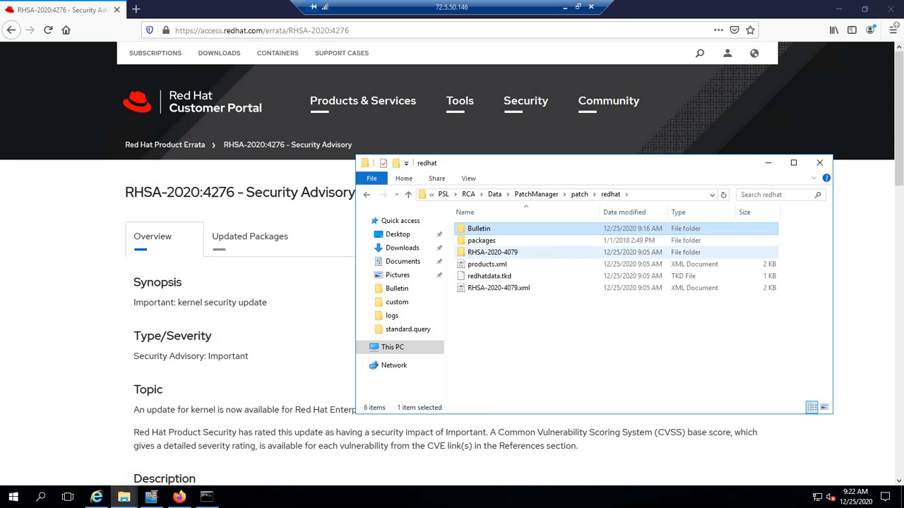
pyautogui.doubleClick(482, 241)
pyautogui.click(489, 335)
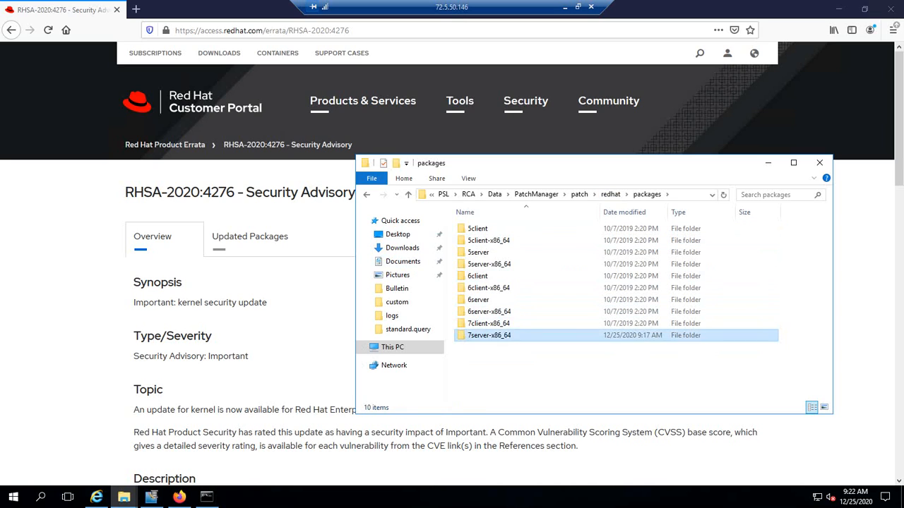
pyautogui.doubleClick(489, 336)
pyautogui.click(522, 228)
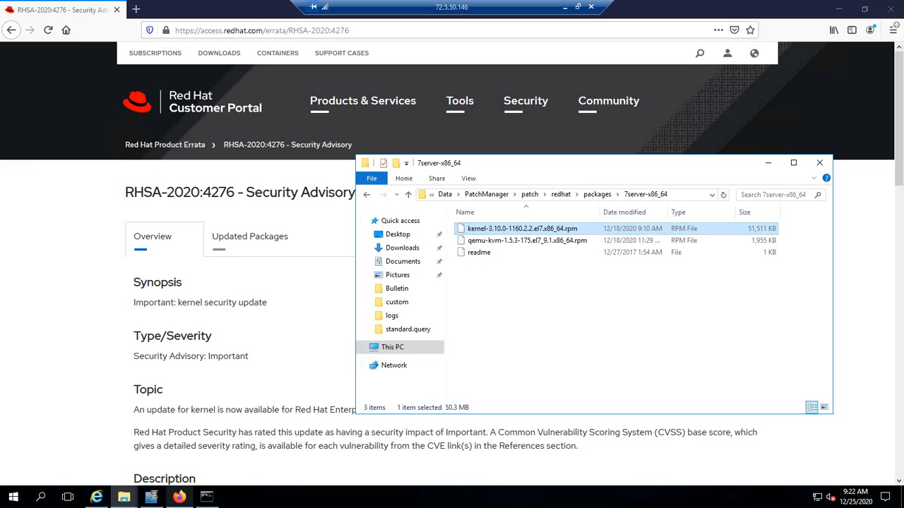
pyautogui.click(179, 497)
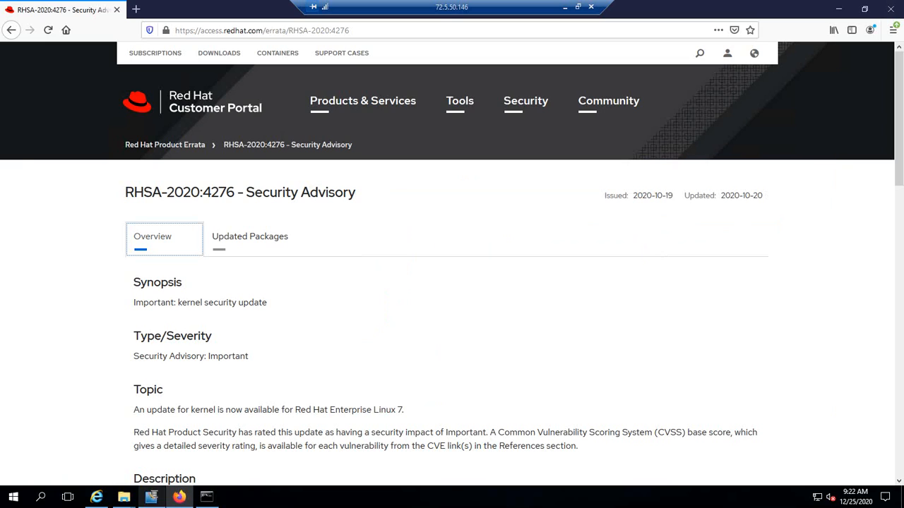
# In the Sentient Enterprise console, view Configuration > Patch Management Preferences.
pyautogui.click(97, 497)
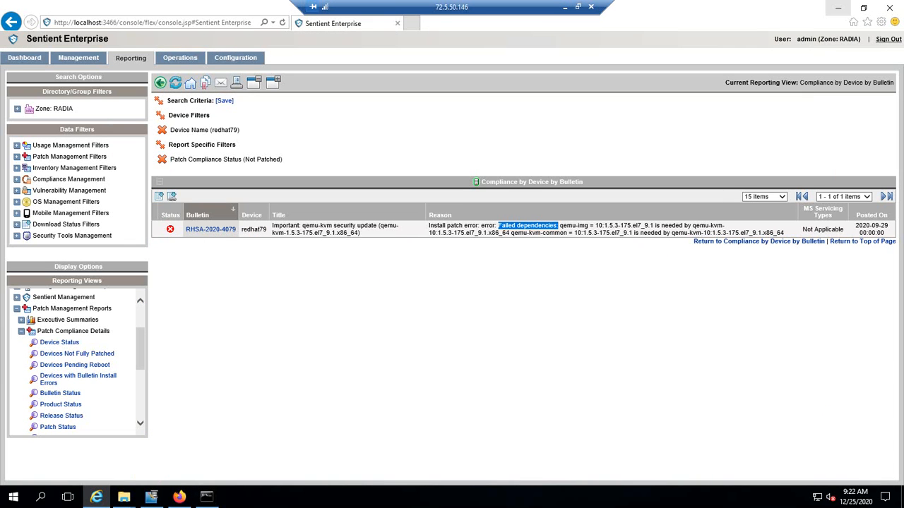
pyautogui.click(235, 57)
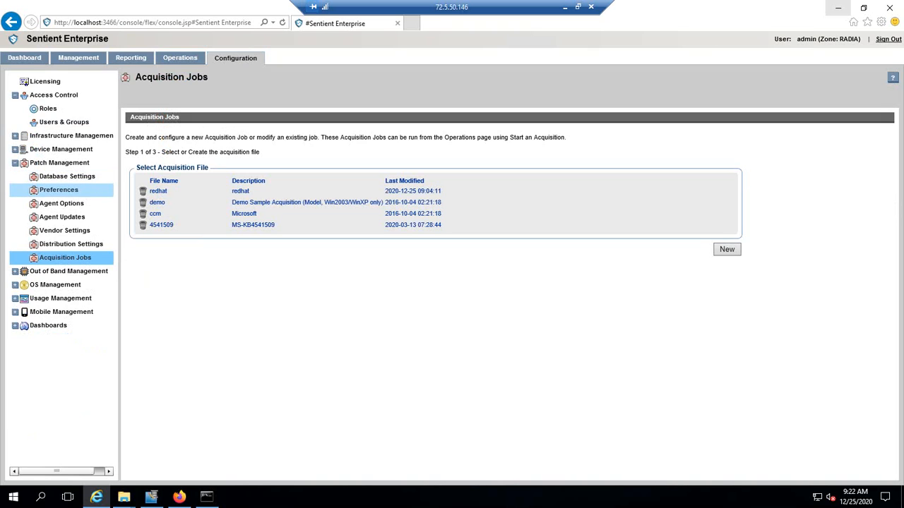
pyautogui.click(60, 163)
pyautogui.click(58, 190)
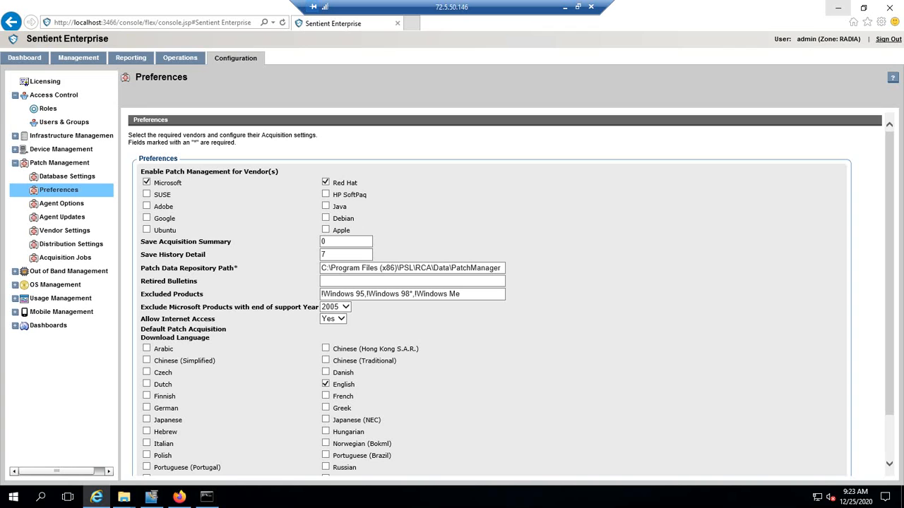
# Review the Red Hat feed vendor settings (x86_64 7 Server filter, Publish Package Dependencies), then go to Acquisition Jobs.
pyautogui.click(64, 231)
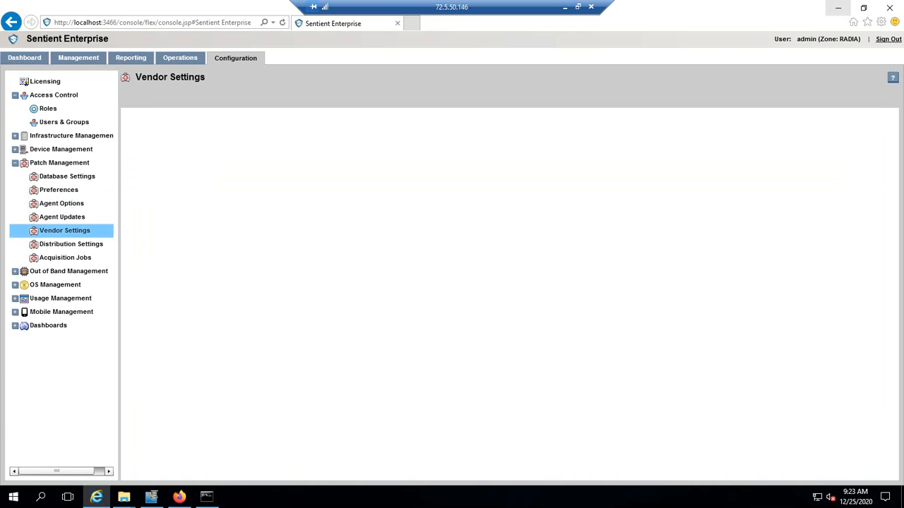
pyautogui.scroll(-5, 505, 290)
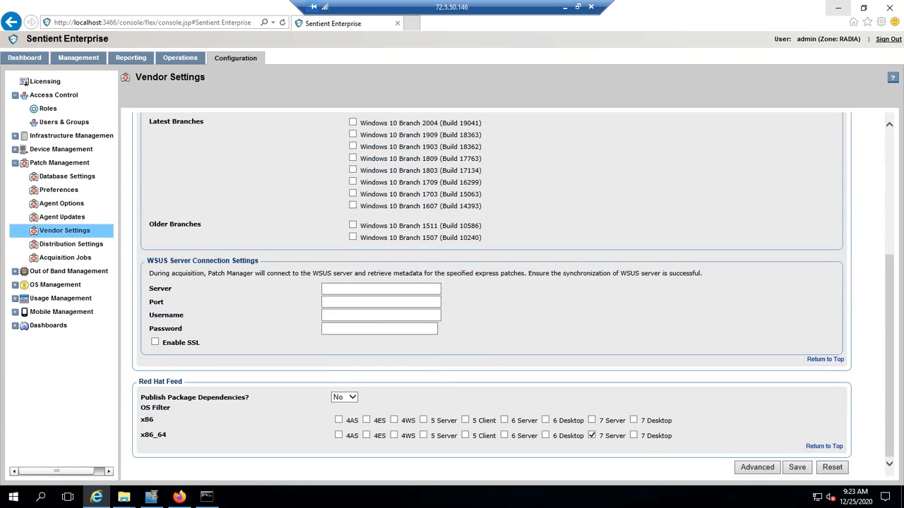
pyautogui.moveTo(626, 435); pyautogui.dragTo(597, 436)
pyautogui.moveTo(245, 398); pyautogui.dragTo(141, 397)
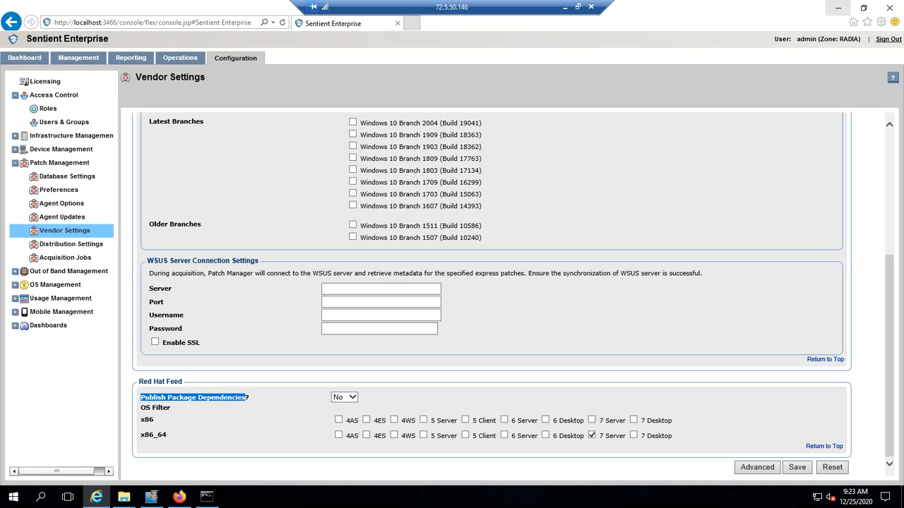
pyautogui.click(65, 257)
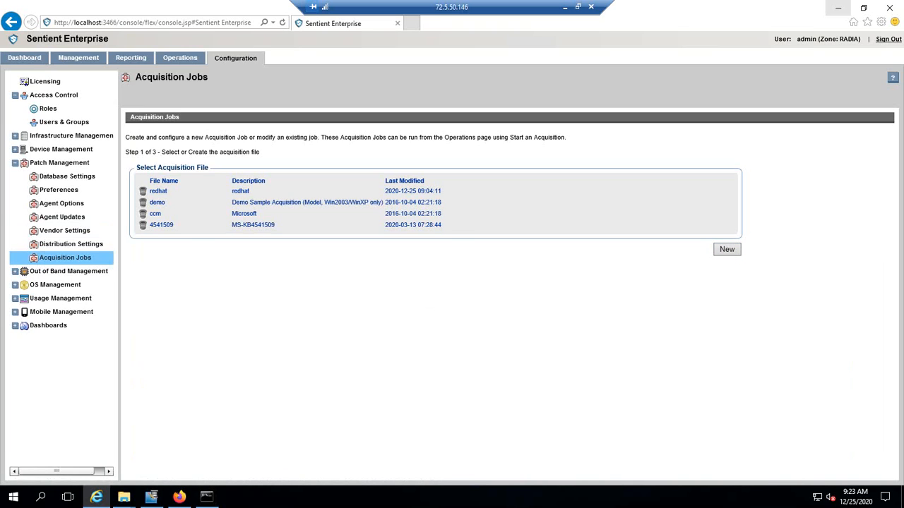
# Open the redhat acquisition job at its Bulletins field and bring the PatchManager folder forward.
pyautogui.click(158, 191)
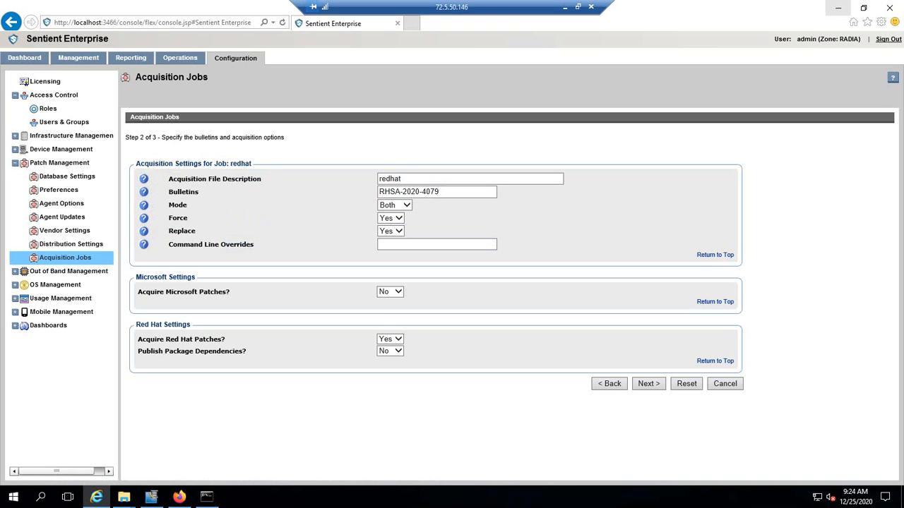
pyautogui.click(441, 192)
pyautogui.click(123, 496)
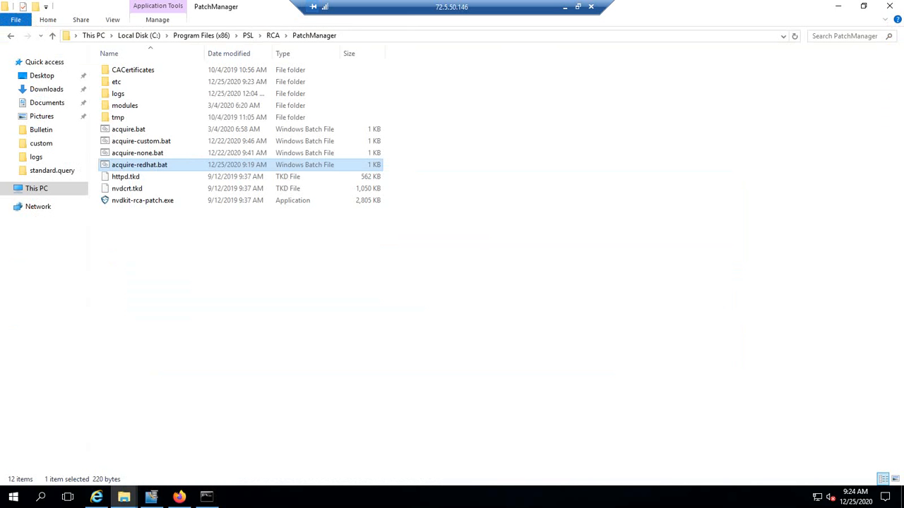
# Edit acquire-redhat.bat in Notepad and copy its bulletin ID RHSA-2020-4276, returning to the console.
pyautogui.rightClick(139, 165)
pyautogui.click(162, 185)
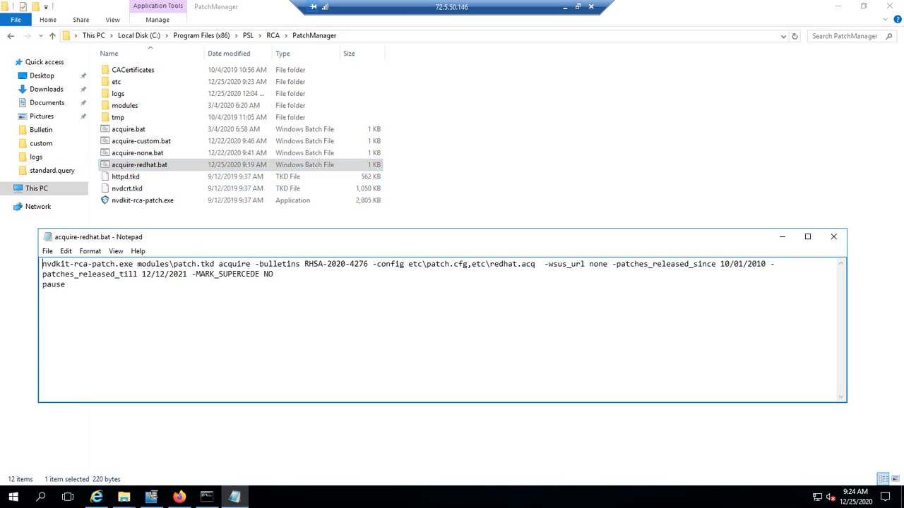
pyautogui.moveTo(368, 264); pyautogui.dragTo(304, 264)
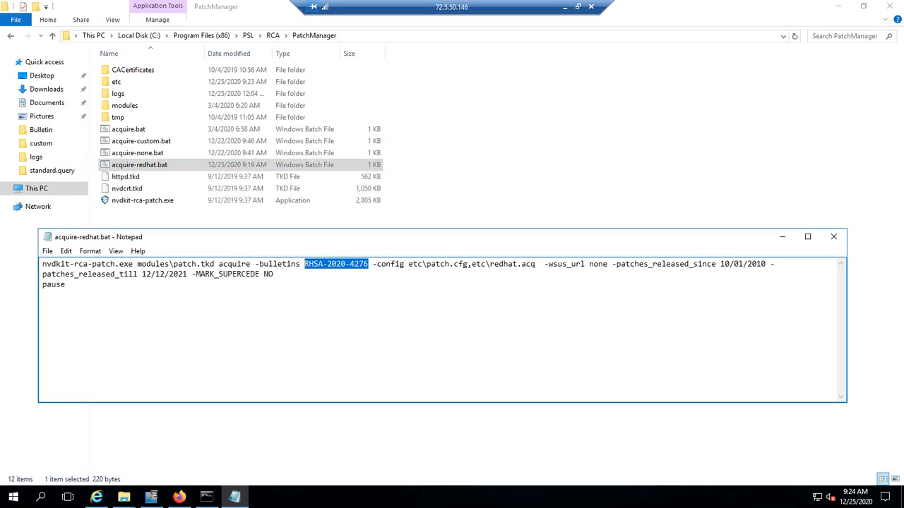
pyautogui.rightClick(313, 265)
pyautogui.click(340, 300)
pyautogui.moveTo(179, 497)
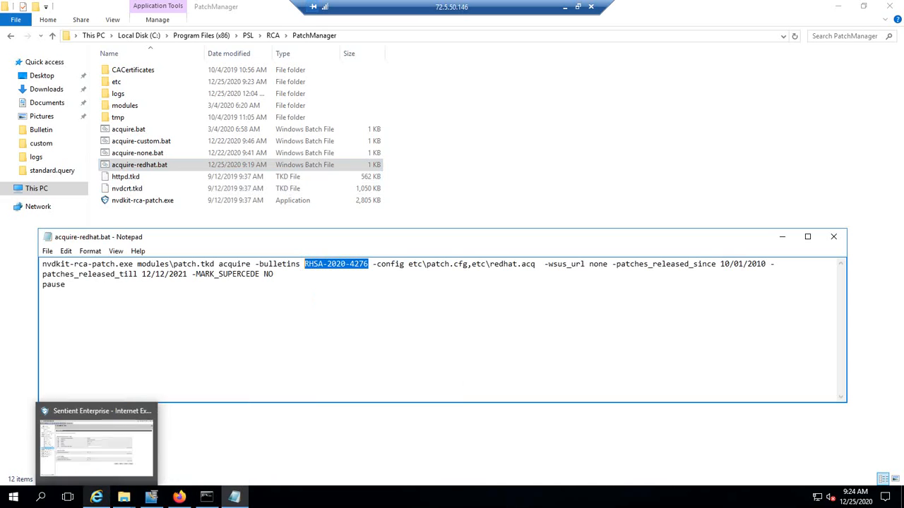
pyautogui.click(97, 497)
# Replace the redhat job's Bulletins value with RHSA-2020-4276 and finish saving the job.
pyautogui.hotkey('ctrl', 'a')
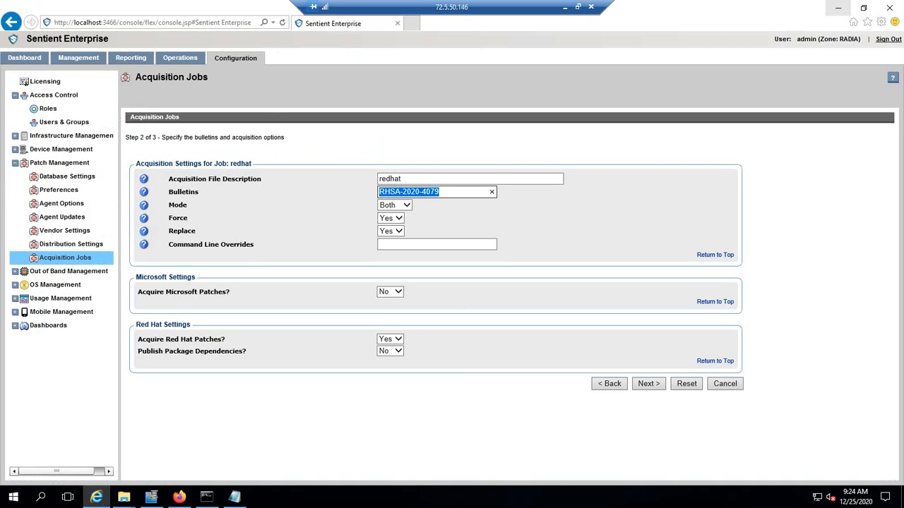
pyautogui.hotkey('ctrl', 'v')
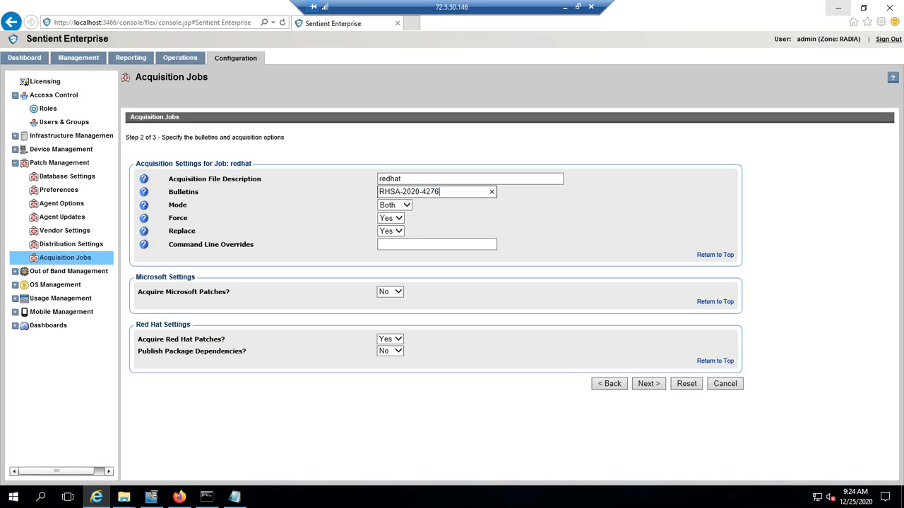
pyautogui.moveTo(244, 351); pyautogui.dragTo(137, 351)
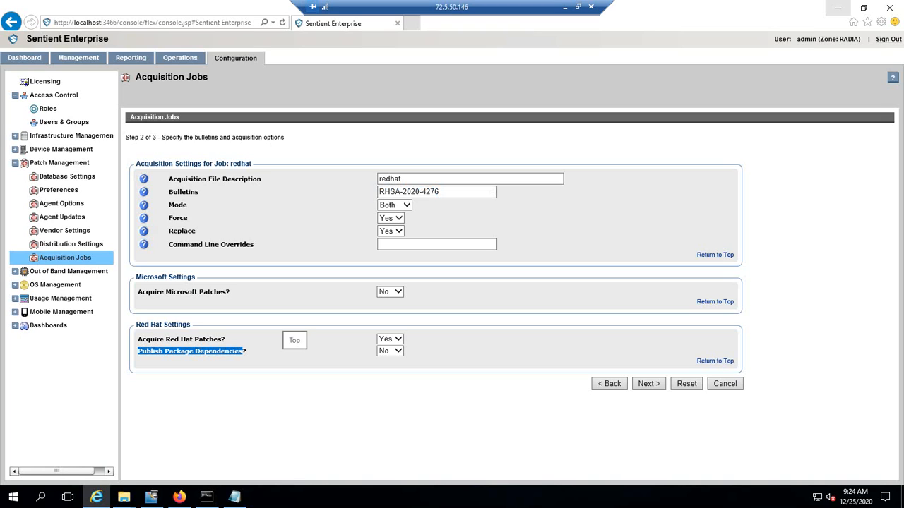
pyautogui.click(648, 383)
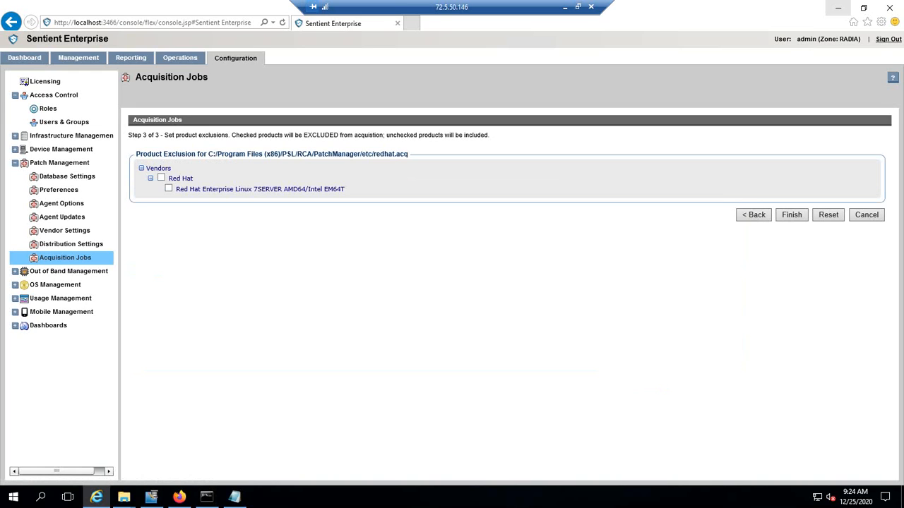
pyautogui.click(791, 215)
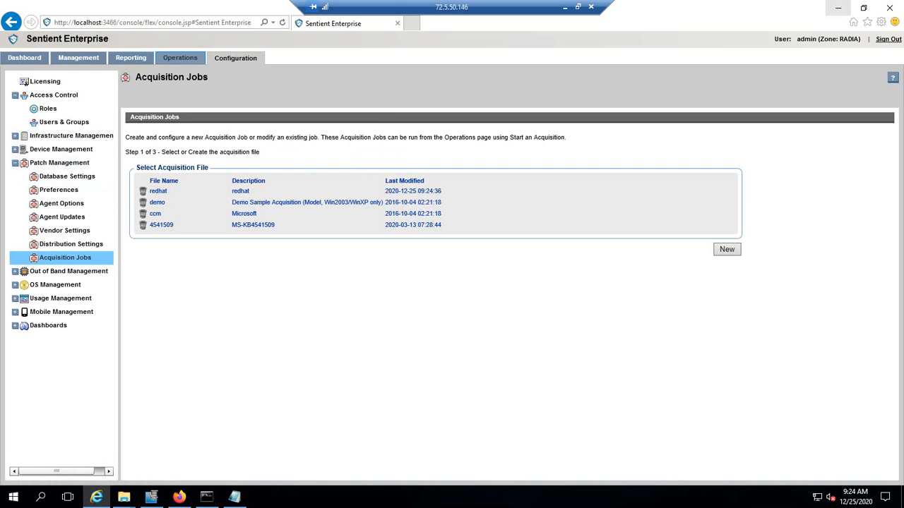
# Choose the redhat job under Operations > Start Acquisition, checking acquire-redhat.bat in Notepad before closing it.
pyautogui.click(181, 58)
pyautogui.click(65, 203)
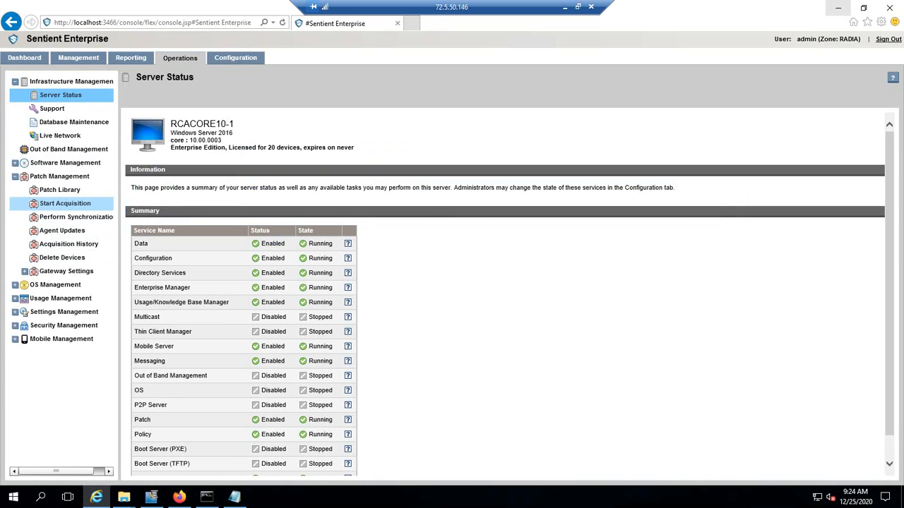
pyautogui.click(151, 228)
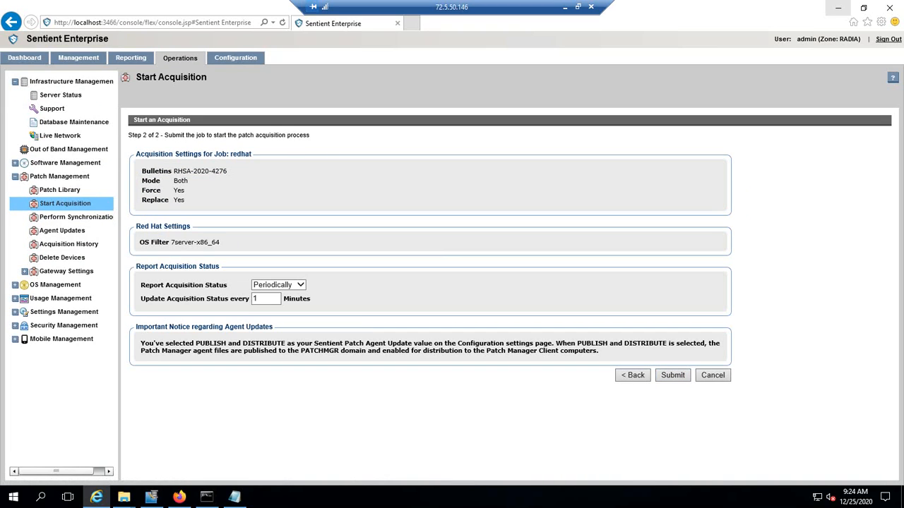
pyautogui.click(234, 497)
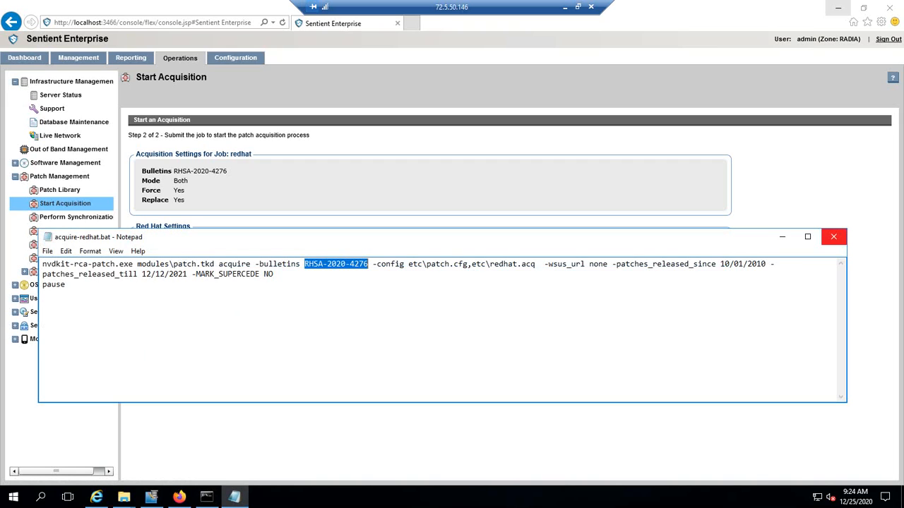
pyautogui.click(833, 237)
# Run acquire-redhat.bat from the PatchManager folder and move its command window aside to watch the output.
pyautogui.moveTo(124, 497)
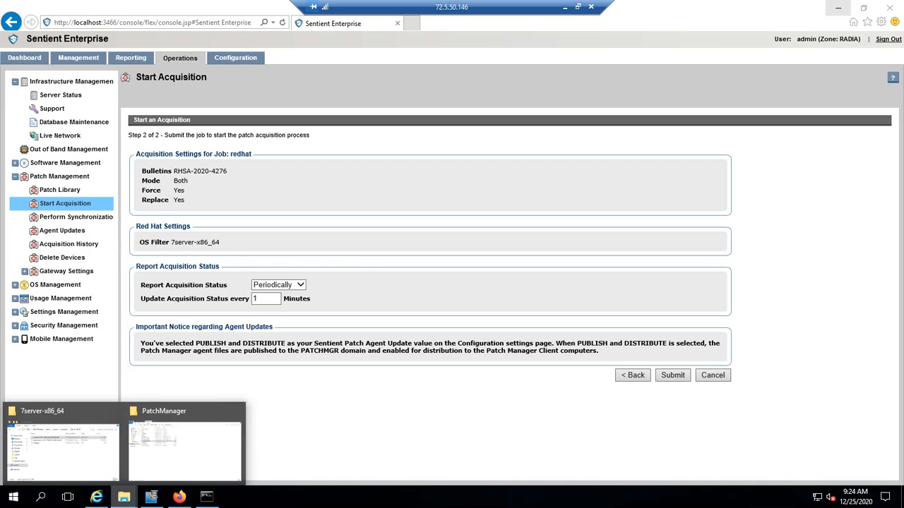
pyautogui.click(183, 439)
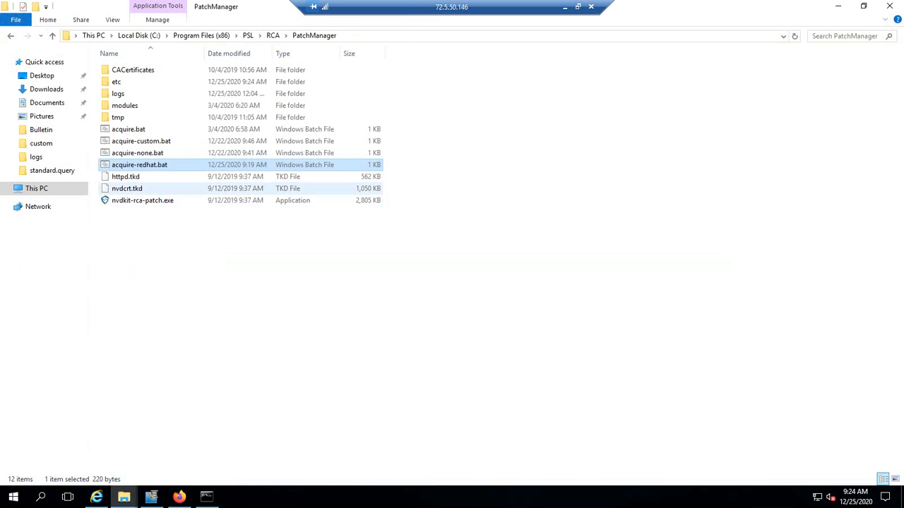
pyautogui.doubleClick(139, 165)
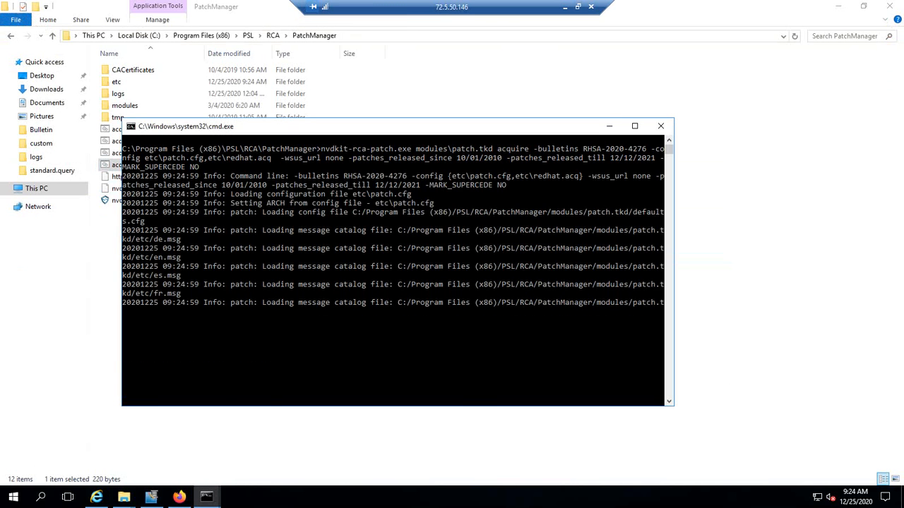
pyautogui.moveTo(296, 125); pyautogui.dragTo(413, 112)
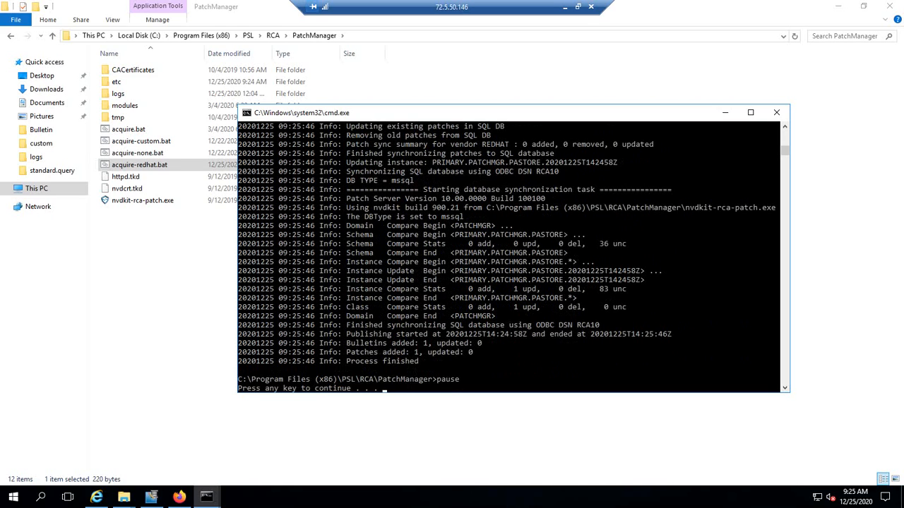
# In the CSDB Editor, collapse the POLICY domain and refresh the PATCHMGR domain.
pyautogui.click(151, 497)
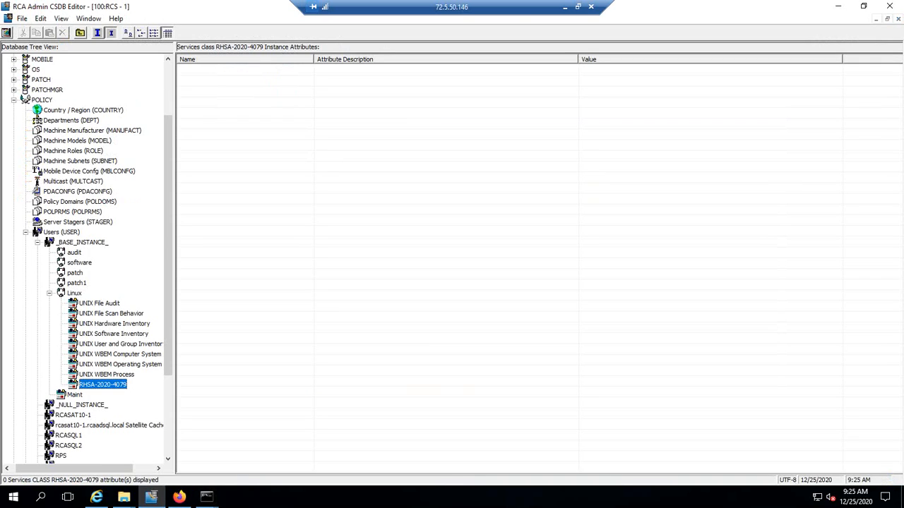
pyautogui.click(25, 232)
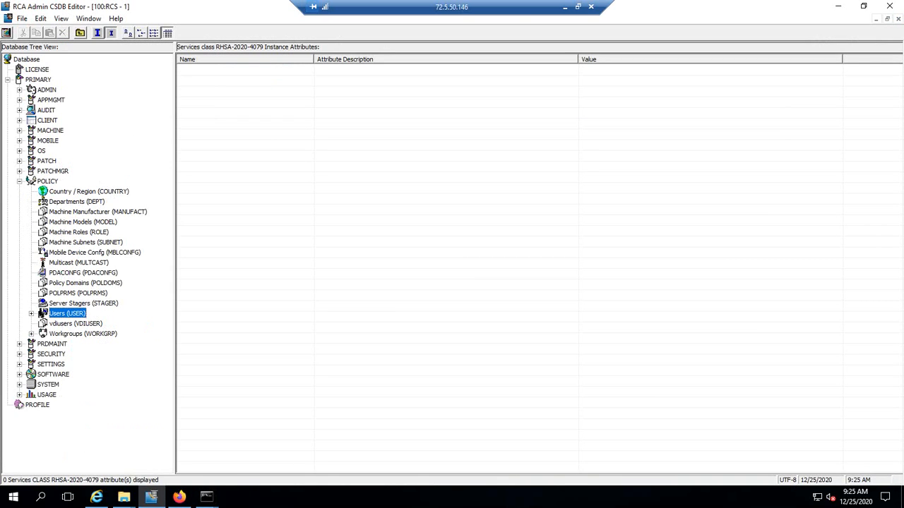
pyautogui.doubleClick(29, 181)
pyautogui.press('Up')
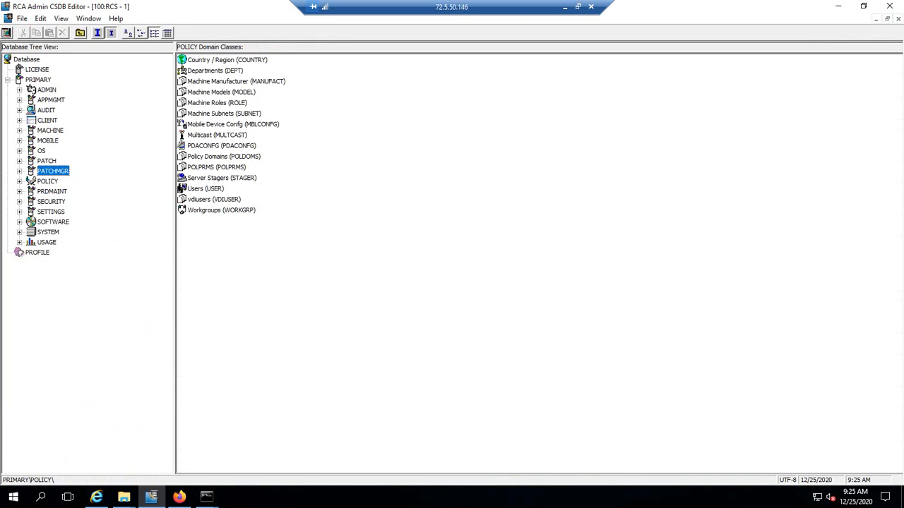
pyautogui.rightClick(52, 170)
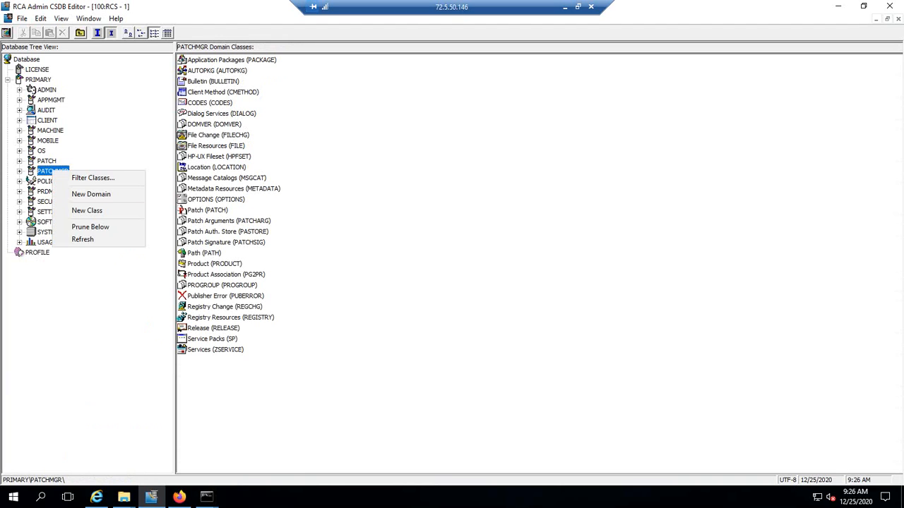
pyautogui.press('Up')
pyautogui.press('Return')
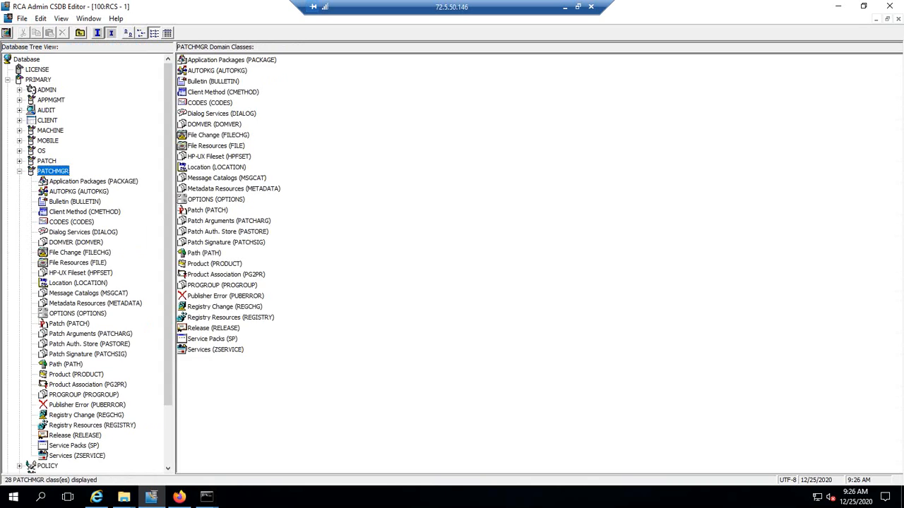
# Inspect the new RHSA-2020-4276 service under Services (ZSERVICE), then collapse back to PATCHMGR.
pyautogui.doubleClick(77, 456)
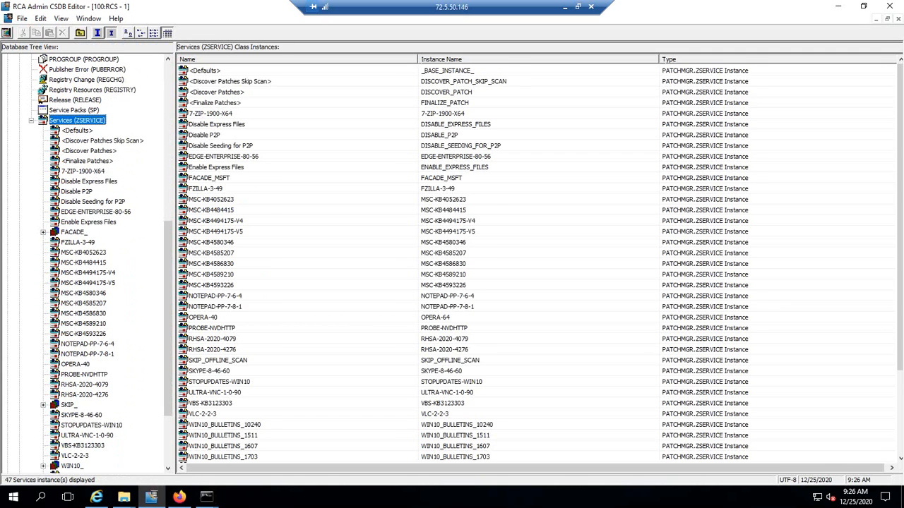
pyautogui.click(85, 385)
pyautogui.click(85, 394)
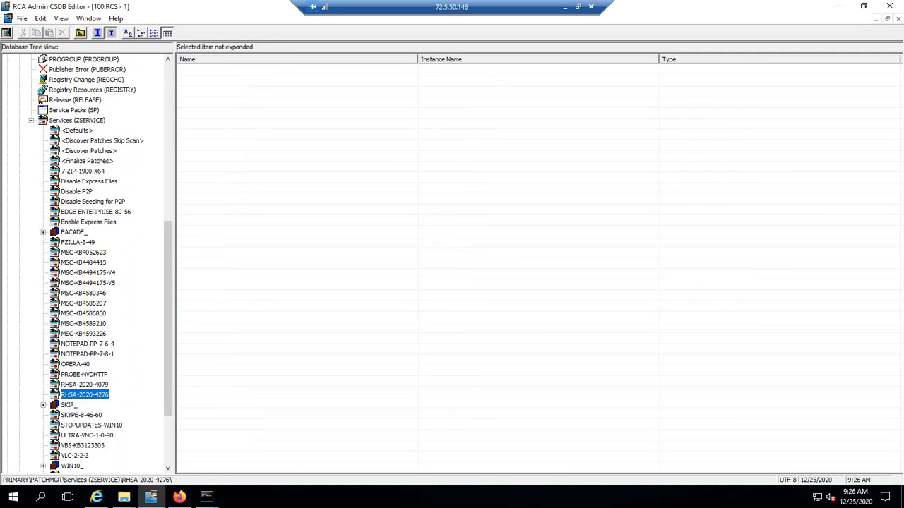
pyautogui.doubleClick(85, 395)
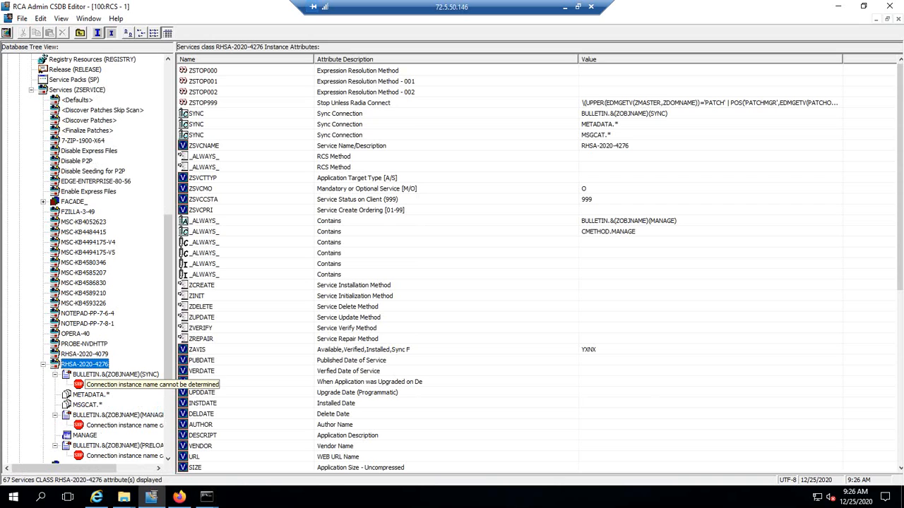
pyautogui.doubleClick(85, 365)
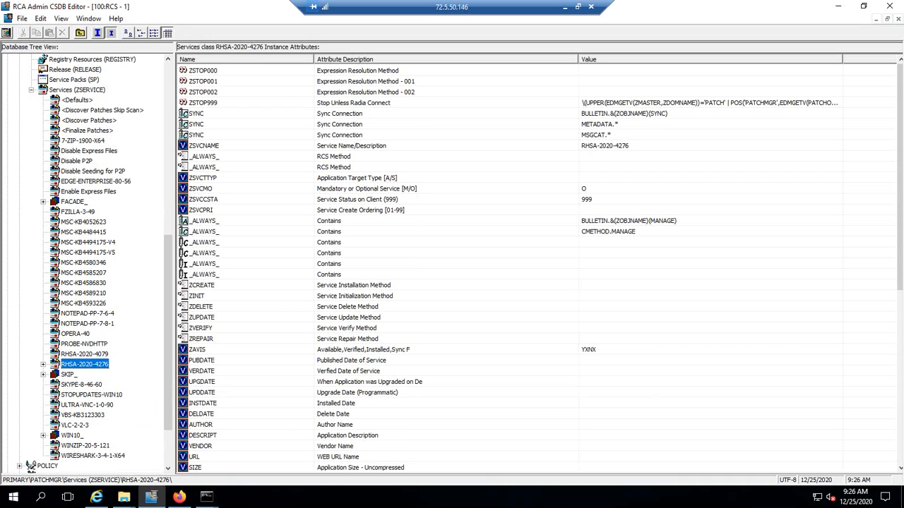
pyautogui.click(31, 90)
pyautogui.click(19, 100)
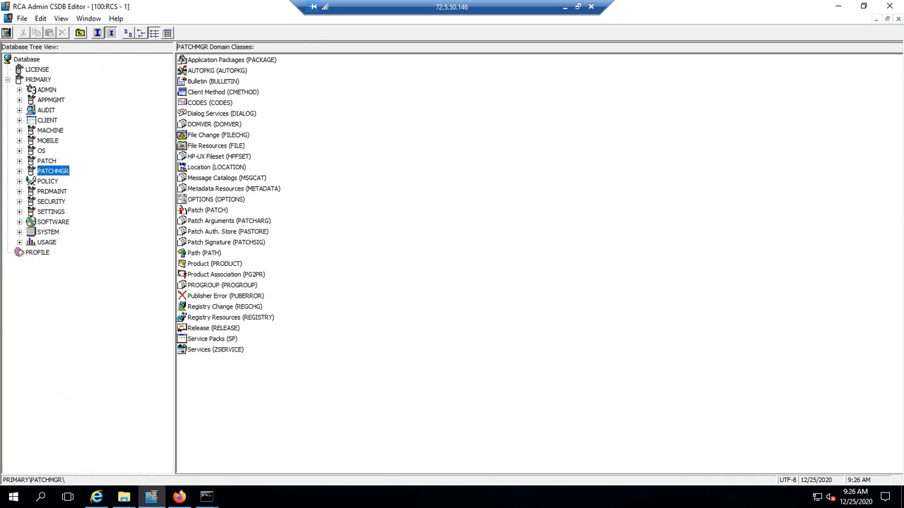
# Expand POLICY > Users and display the Linux policy's attributes, including its UNIX services and RHSA-2020-4079.
pyautogui.doubleClick(30, 181)
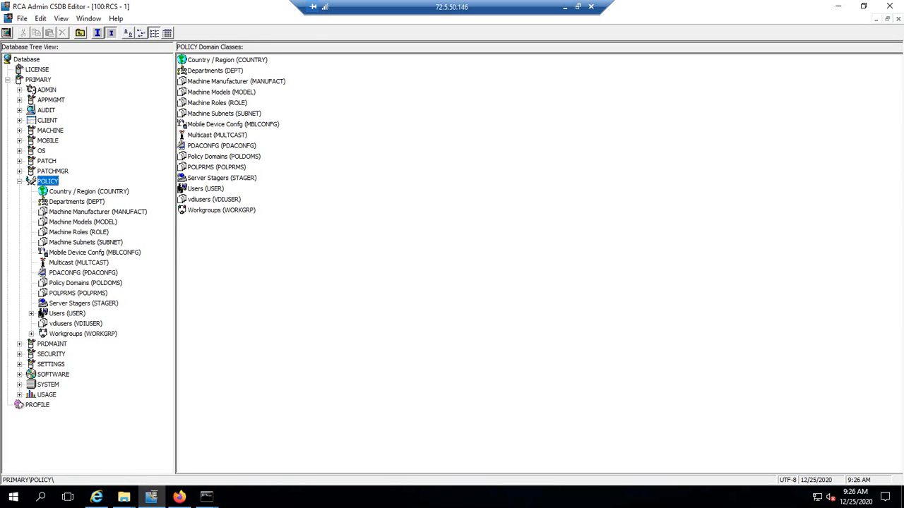
pyautogui.doubleClick(67, 313)
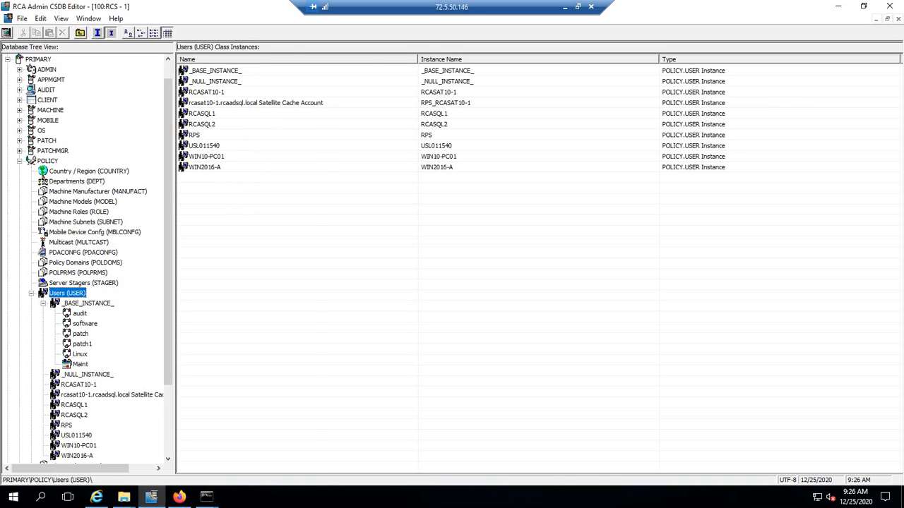
pyautogui.doubleClick(80, 354)
pyautogui.moveTo(168, 266); pyautogui.dragTo(168, 319)
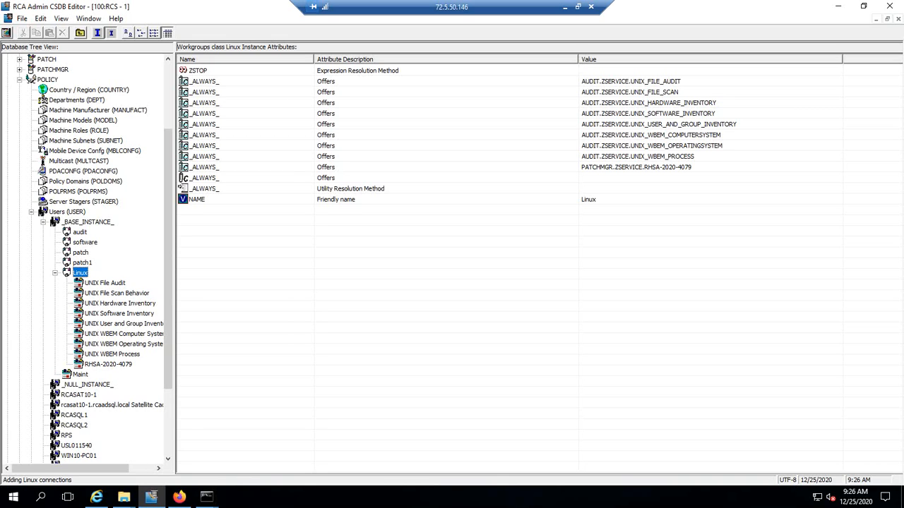
# Connect the RHSA-2020-4276 service to the Linux policy as a new Offers attribute and confirm.
pyautogui.rightClick(80, 273)
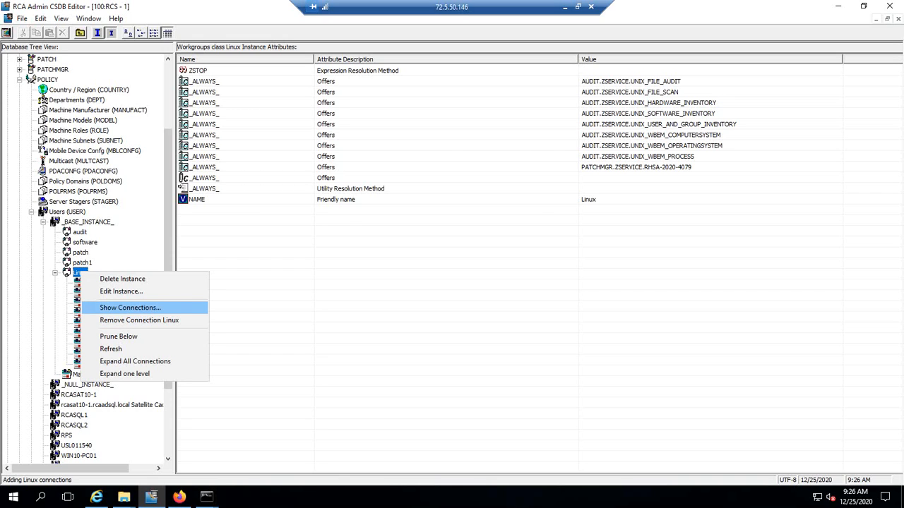
pyautogui.click(130, 308)
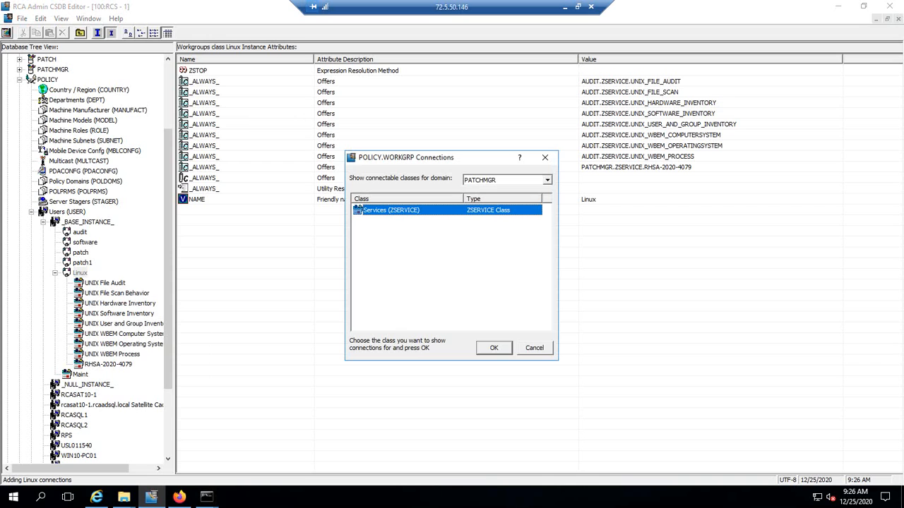
pyautogui.doubleClick(357, 210)
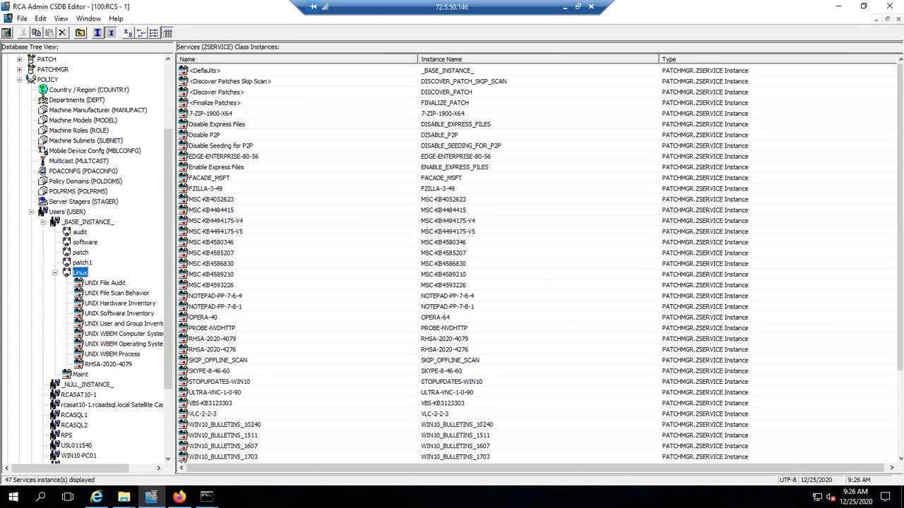
pyautogui.click(212, 329)
pyautogui.click(212, 350)
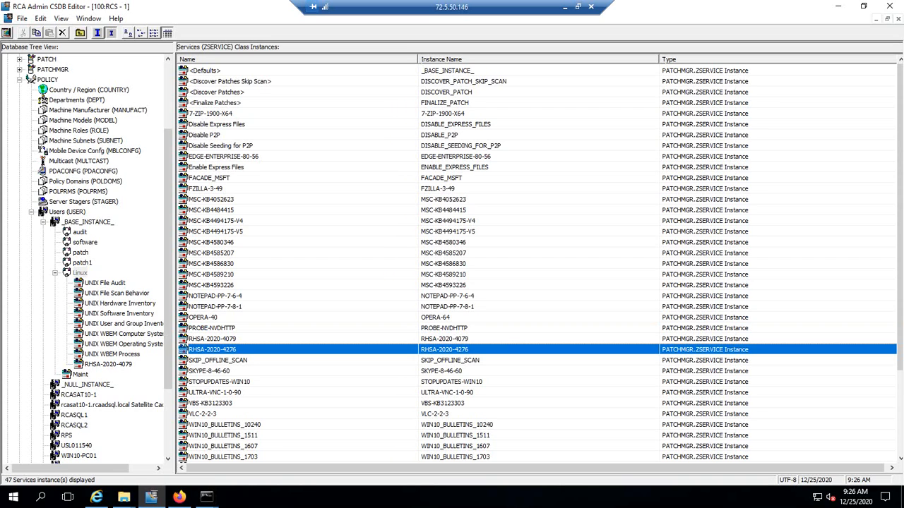
pyautogui.moveTo(183, 350); pyautogui.dragTo(71, 273)
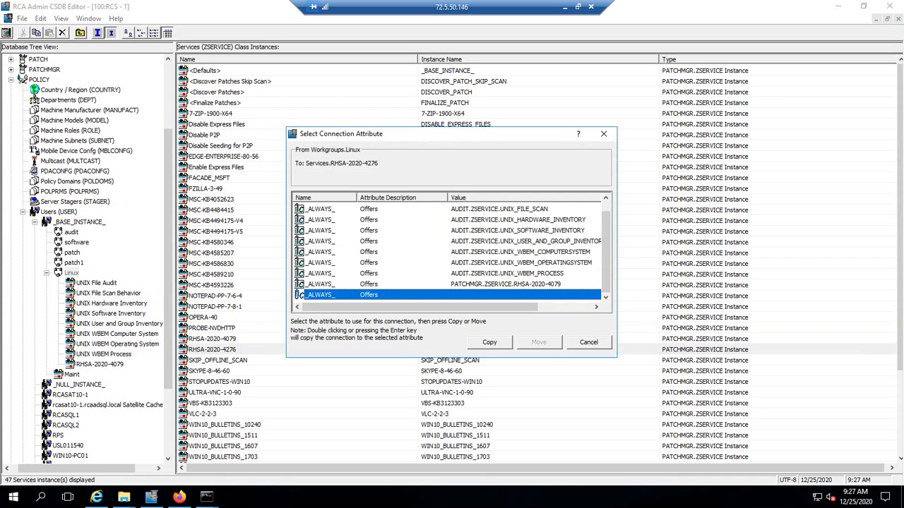
pyautogui.click(489, 342)
pyautogui.press('Return')
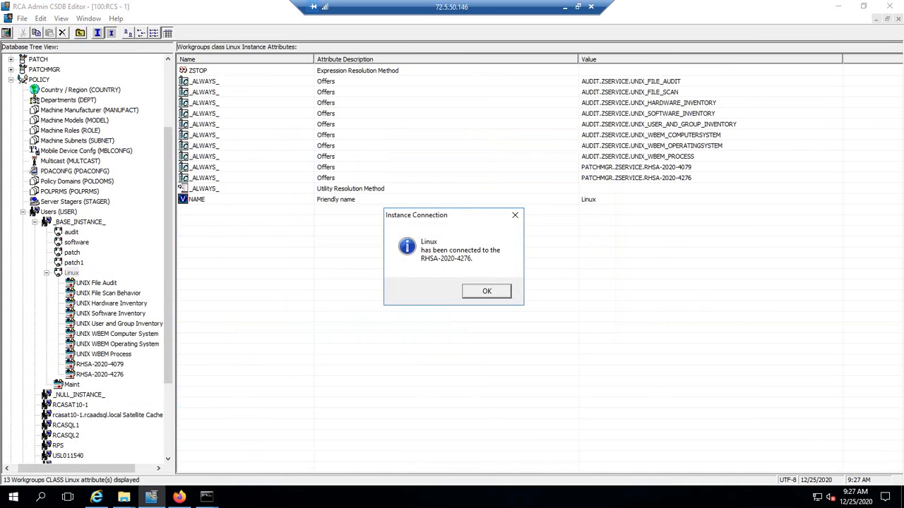
pyautogui.press('Return')
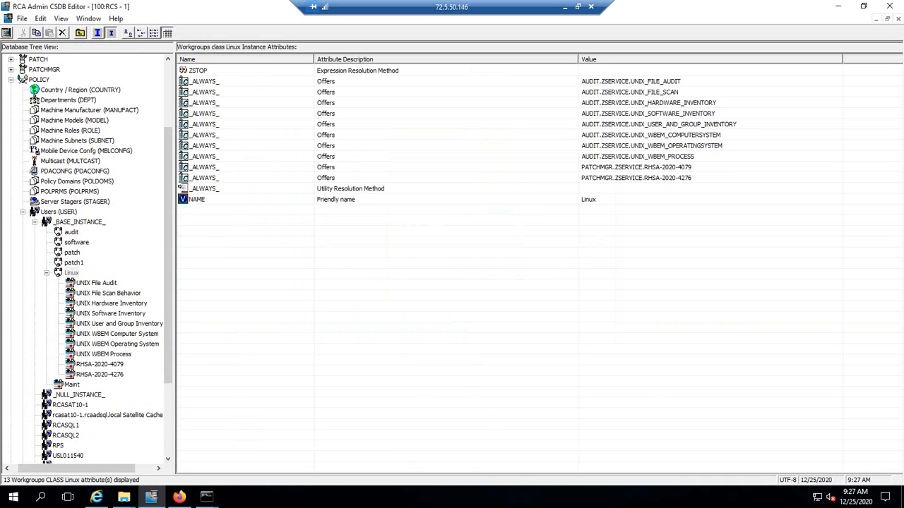
# Remove the Linux instance's connection to RHSA-2020-4079, confirming and dismissing the message.
pyautogui.rightClick(114, 364)
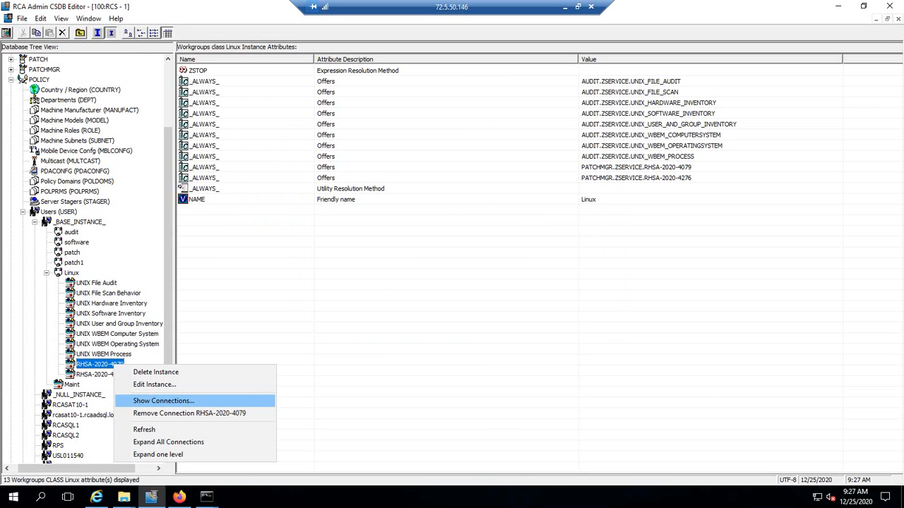
pyautogui.click(189, 413)
pyautogui.press('Return')
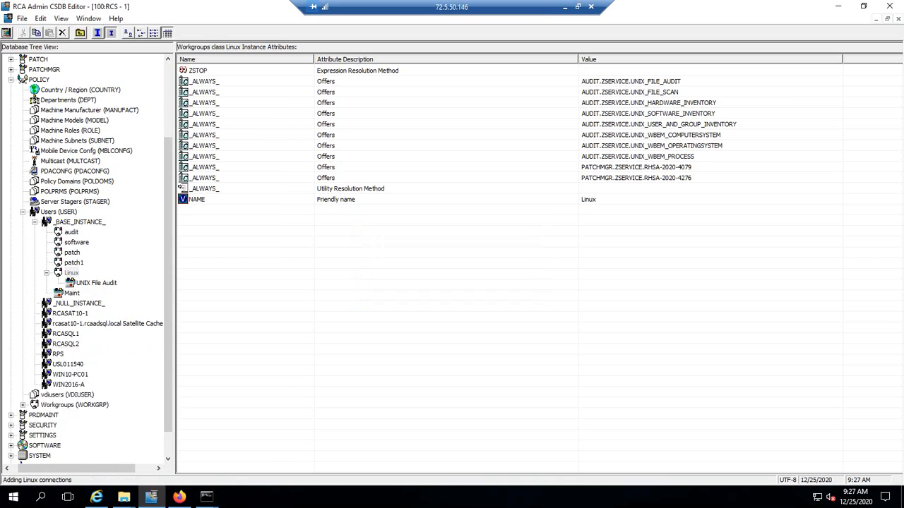
pyautogui.press('Return')
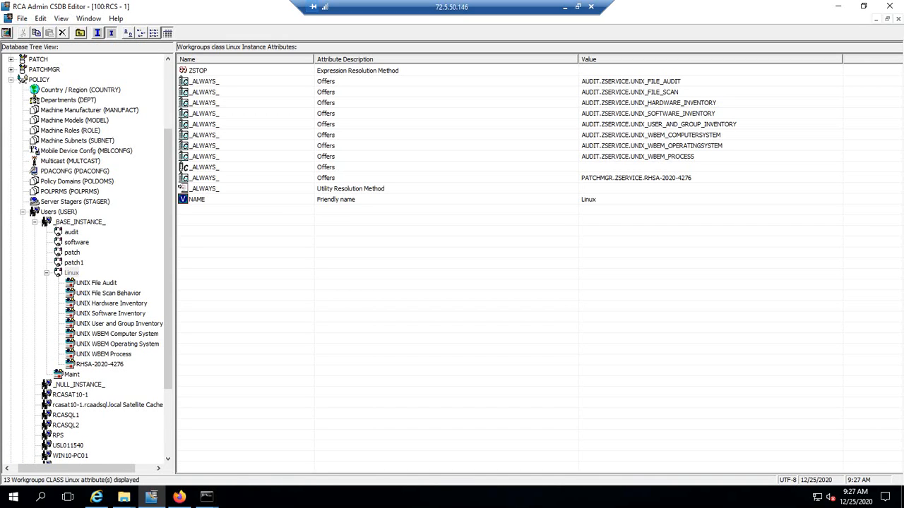
# Sign in to the remote machine with the account password.
pyautogui.click(99, 365)
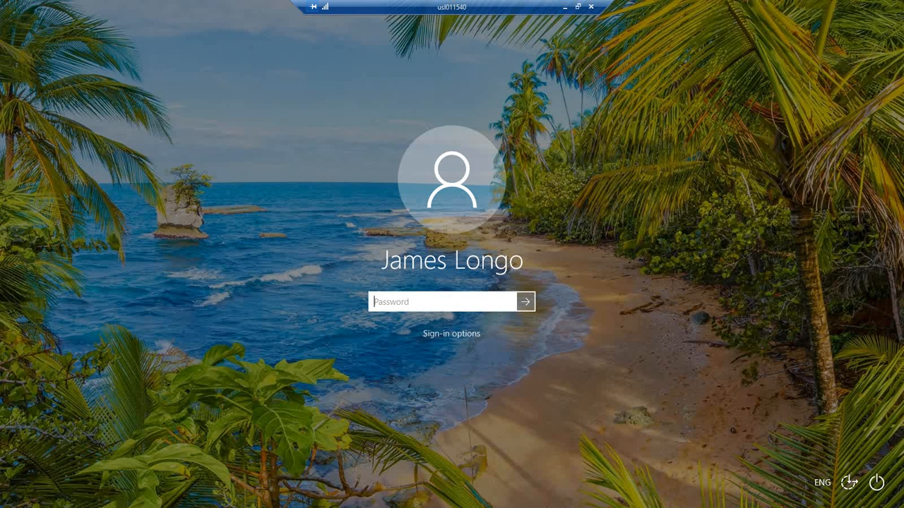
pyautogui.write('•••••••••••••••')
pyautogui.press('Return')
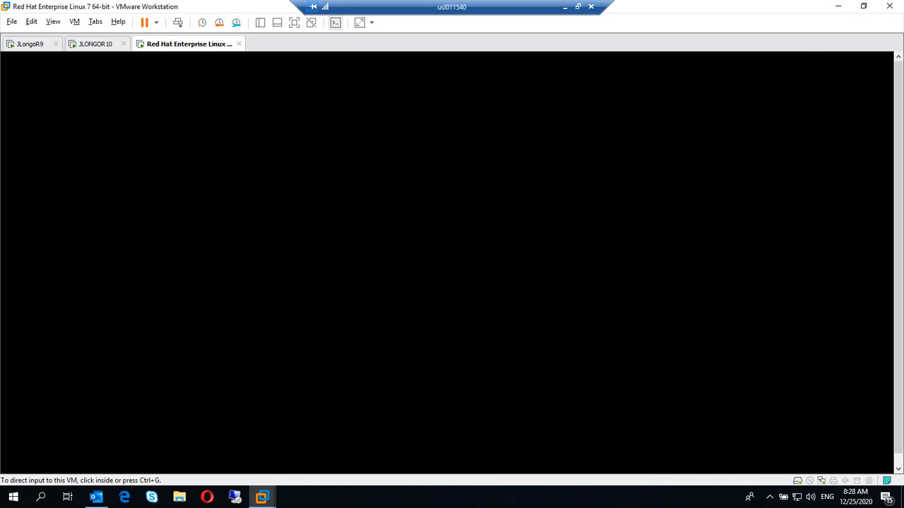
# Unlock the RHEL VM's root session and restore the sample folder window.
pyautogui.click(452, 263)
pyautogui.press('Return')
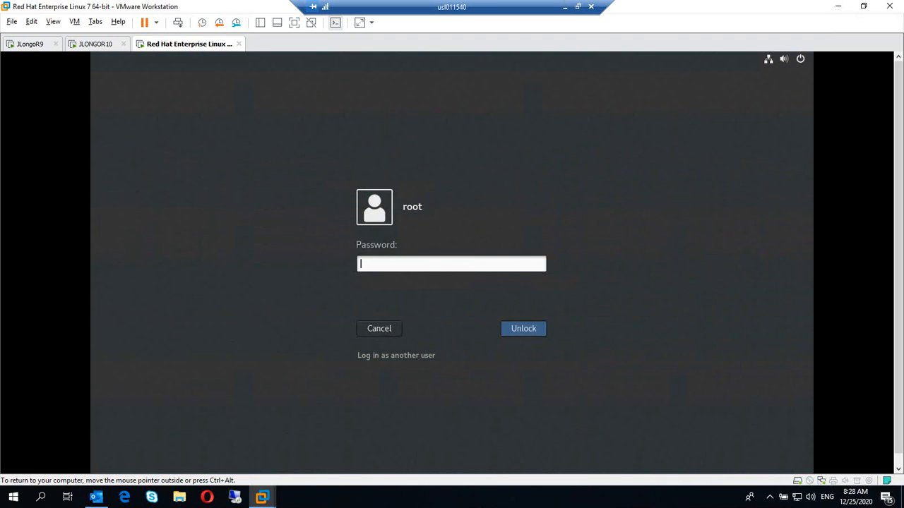
pyautogui.write('*********')
pyautogui.press('Return')
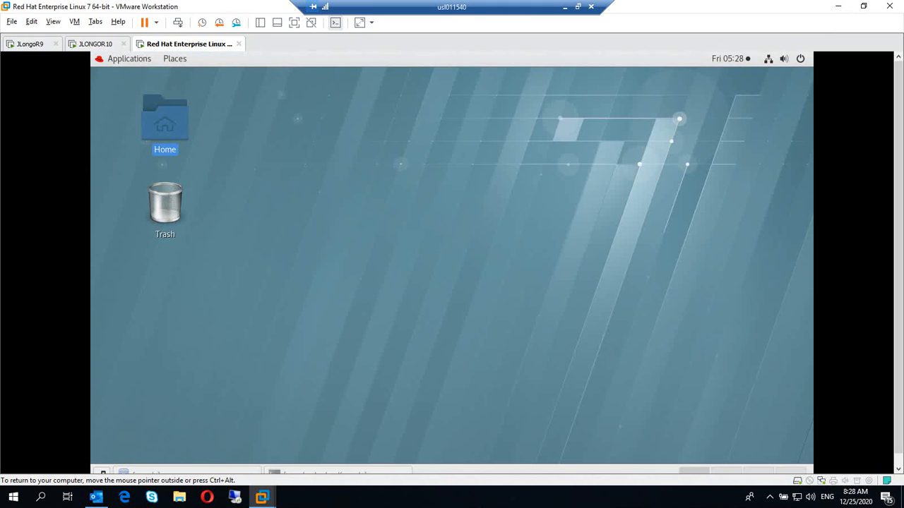
pyautogui.click(188, 472)
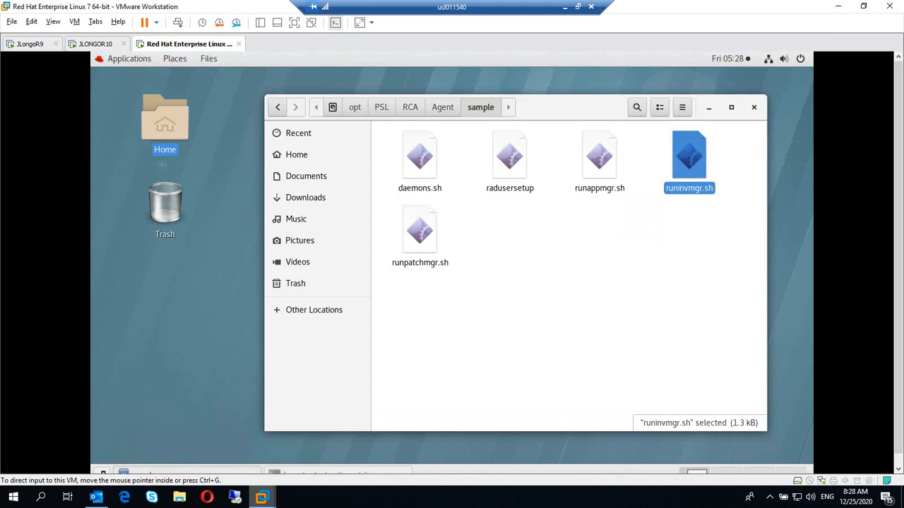
pyautogui.moveTo(262, 498)
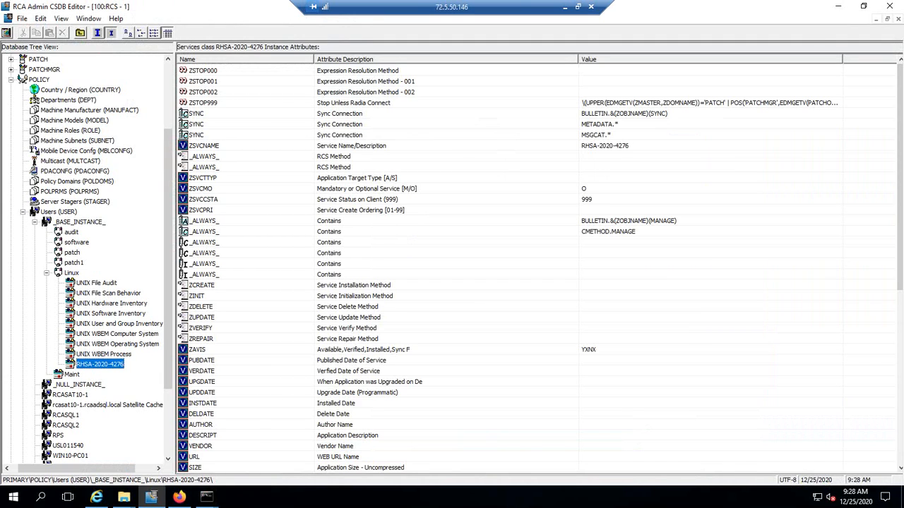
# Remove the Linux instance's RHSA-2020-4276 connection, confirming with Yes and OK.
pyautogui.rightClick(97, 363)
pyautogui.click(155, 412)
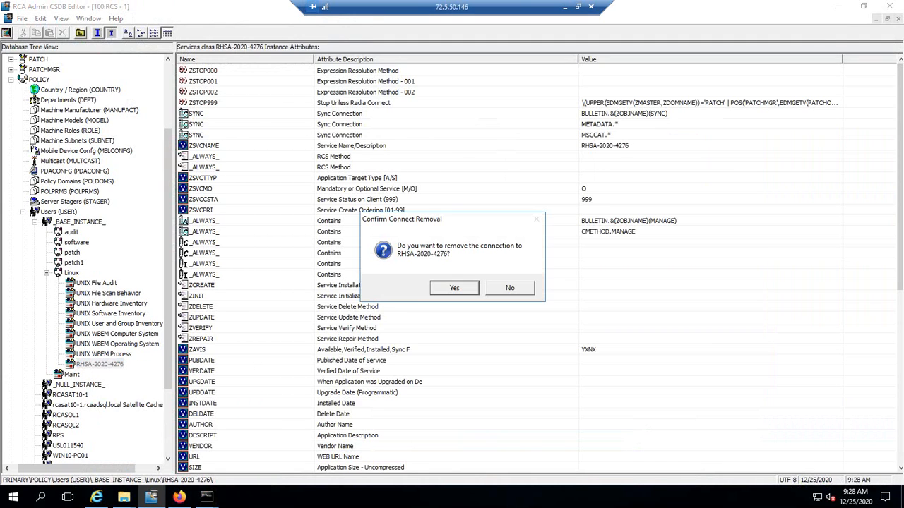
pyautogui.press('Return')
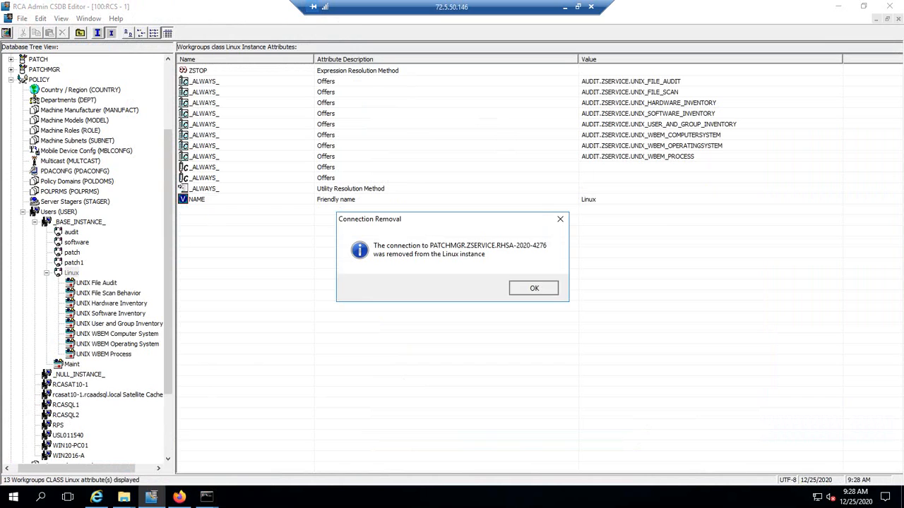
pyautogui.press('Return')
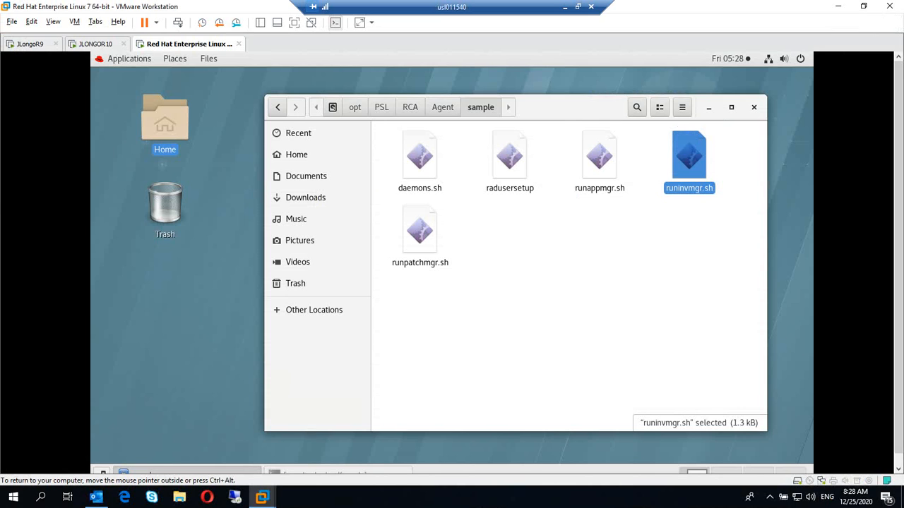
# Bring back the Konsole terminal and rerun ./runpatchmgr.sh from command history.
pyautogui.click(337, 471)
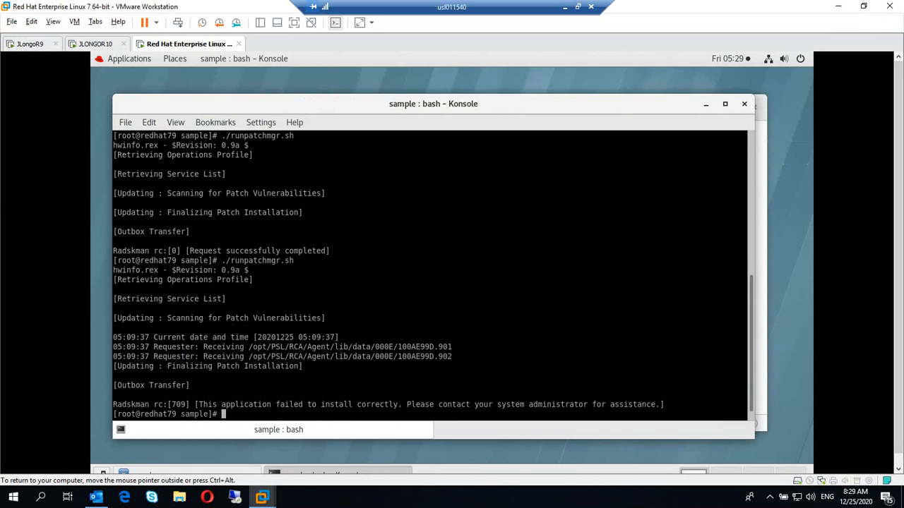
pyautogui.click(706, 104)
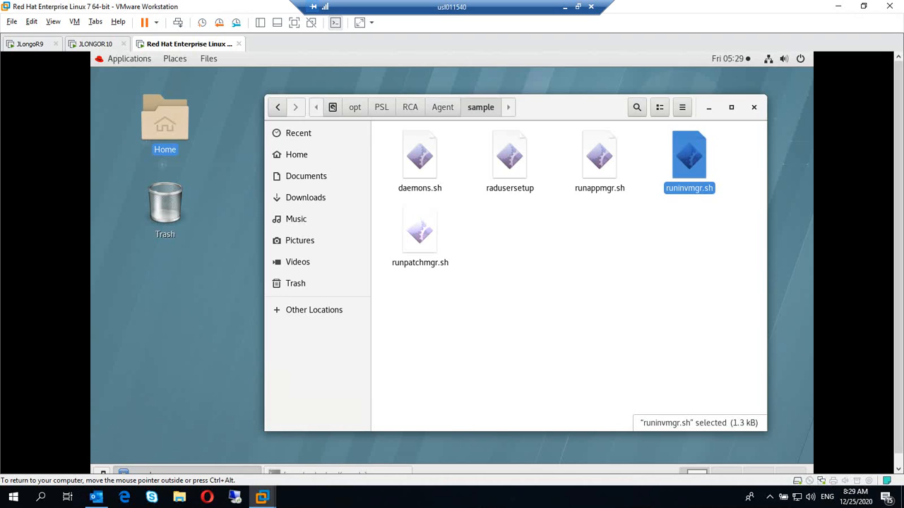
pyautogui.click(337, 471)
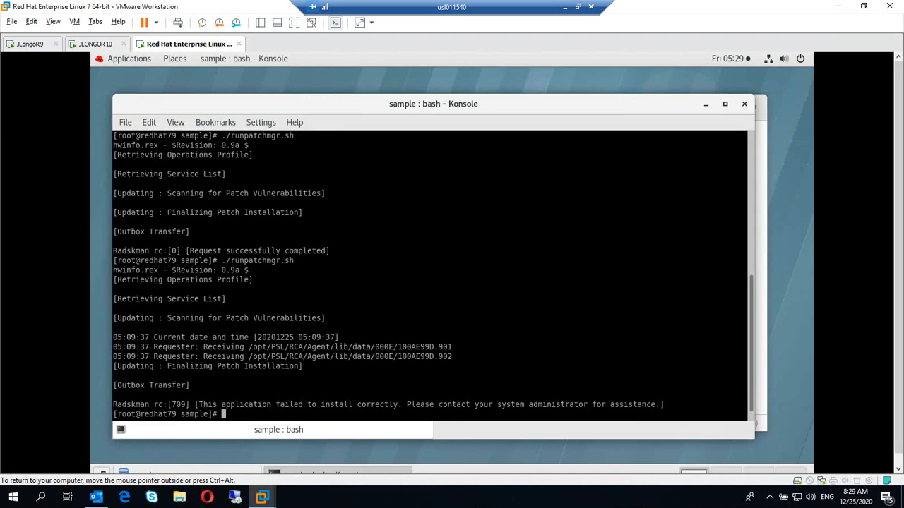
pyautogui.press('Up')
pyautogui.press('Return')
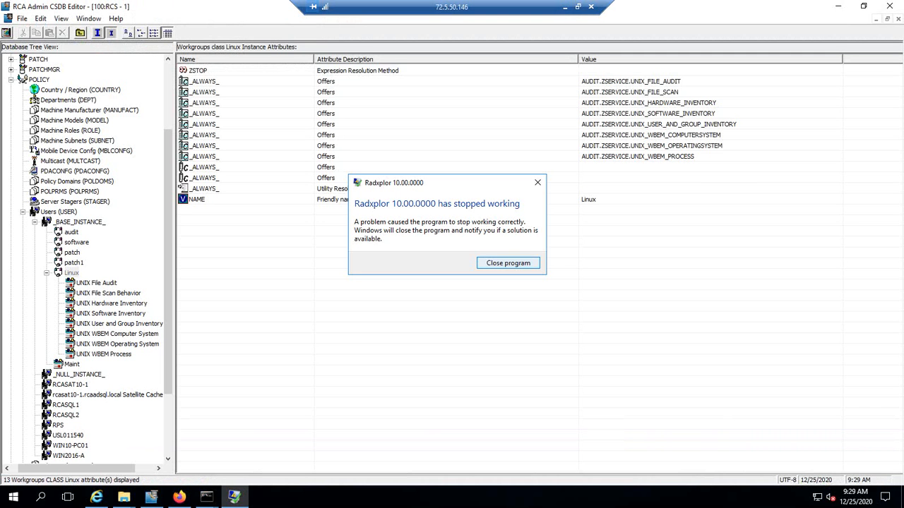
# Close the Radxplor crash dialog and open the Device Status report under Reporting.
pyautogui.click(508, 263)
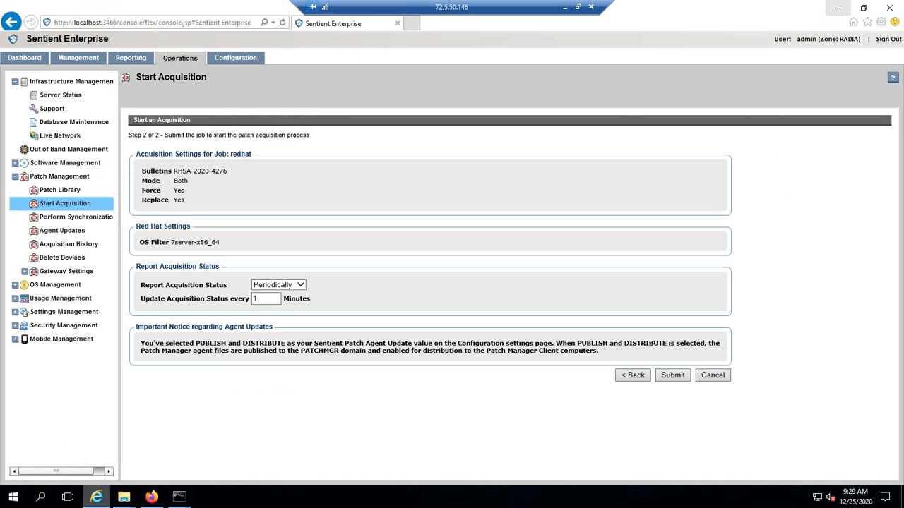
pyautogui.click(131, 58)
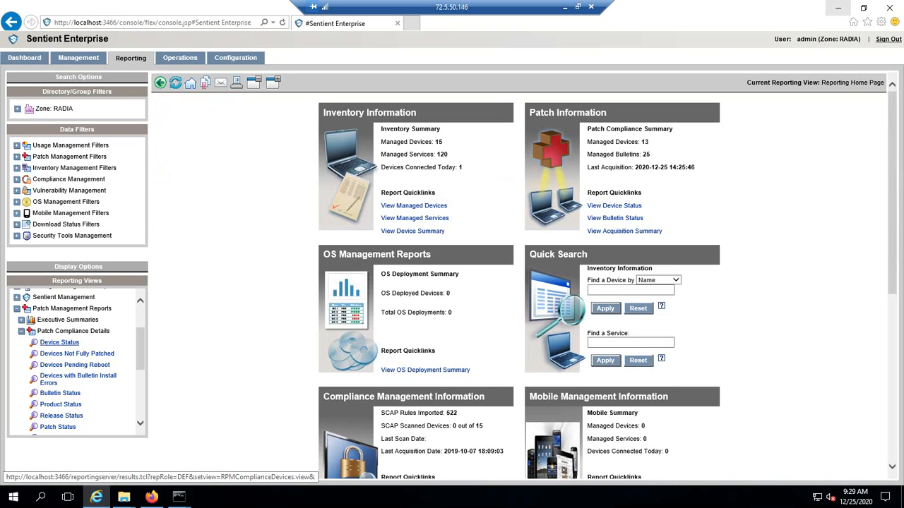
pyautogui.click(59, 342)
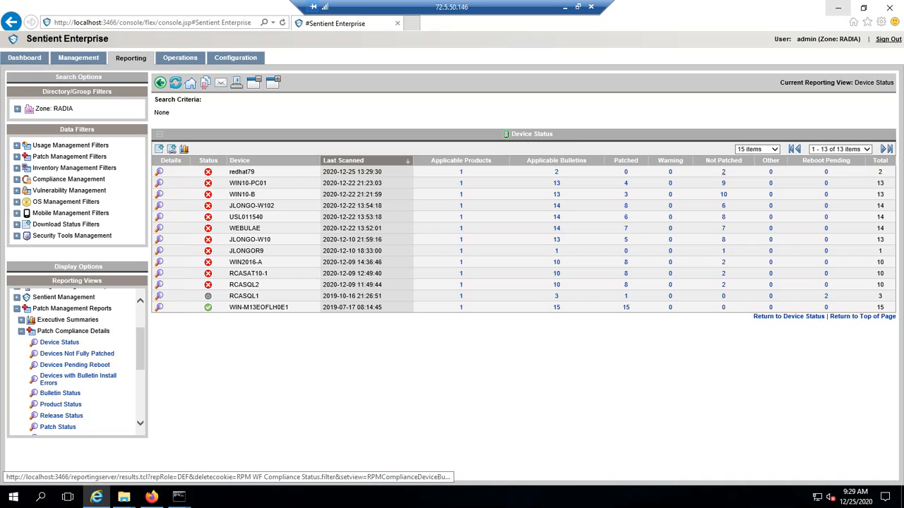
# Open redhat79's Not Patched bulletins list and review the kernel security update titles.
pyautogui.click(723, 172)
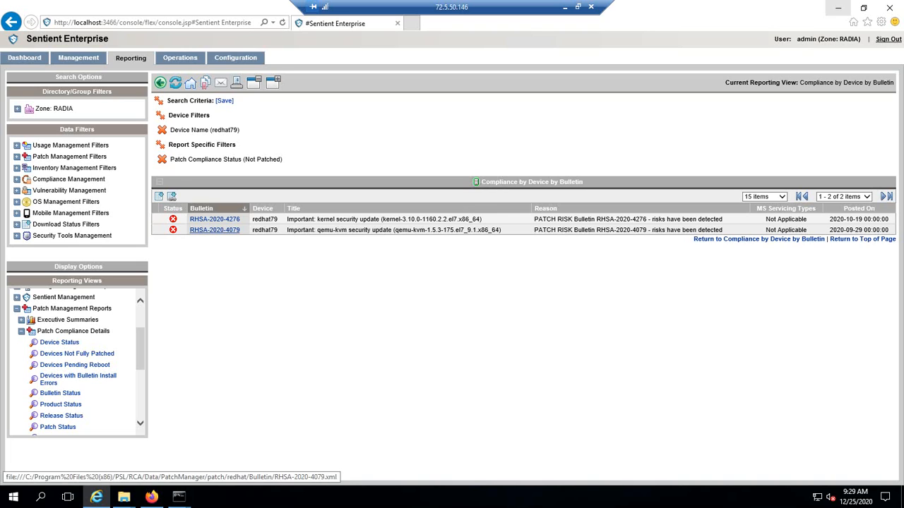
pyautogui.moveTo(481, 219); pyautogui.dragTo(287, 219)
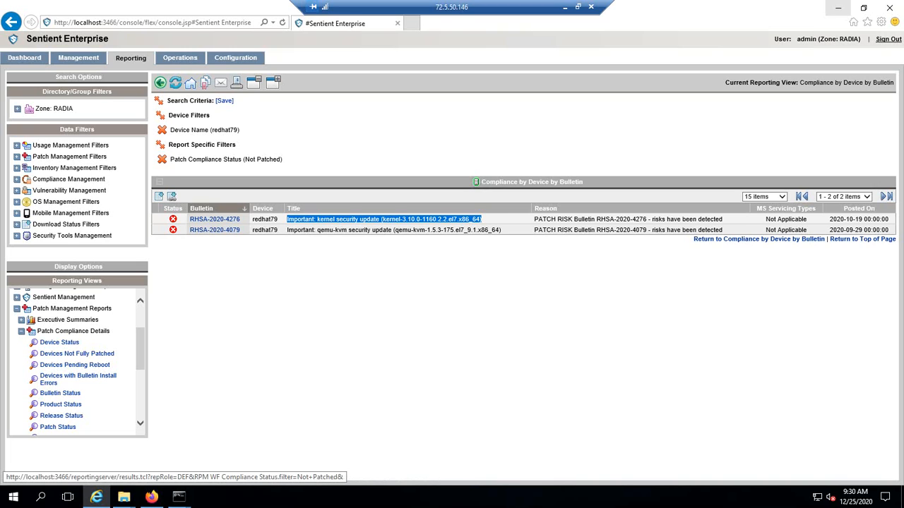
pyautogui.click(367, 272)
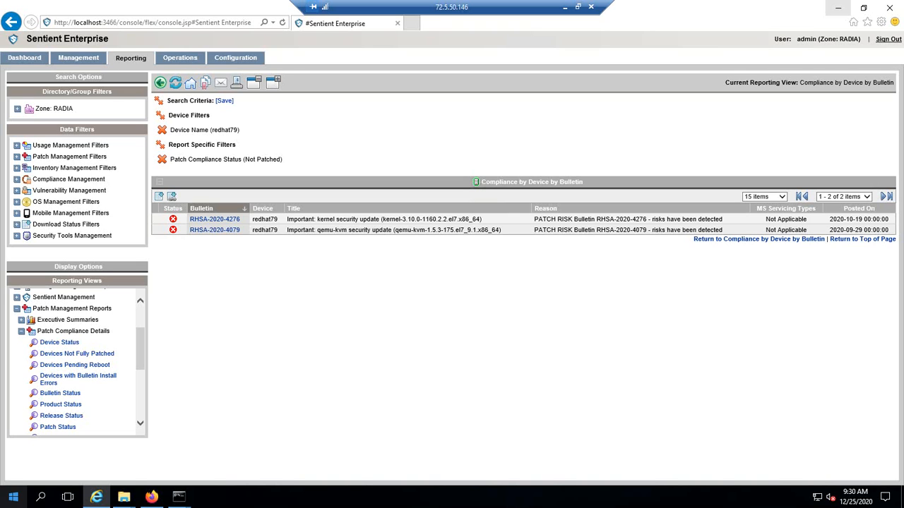
pyautogui.click(14, 497)
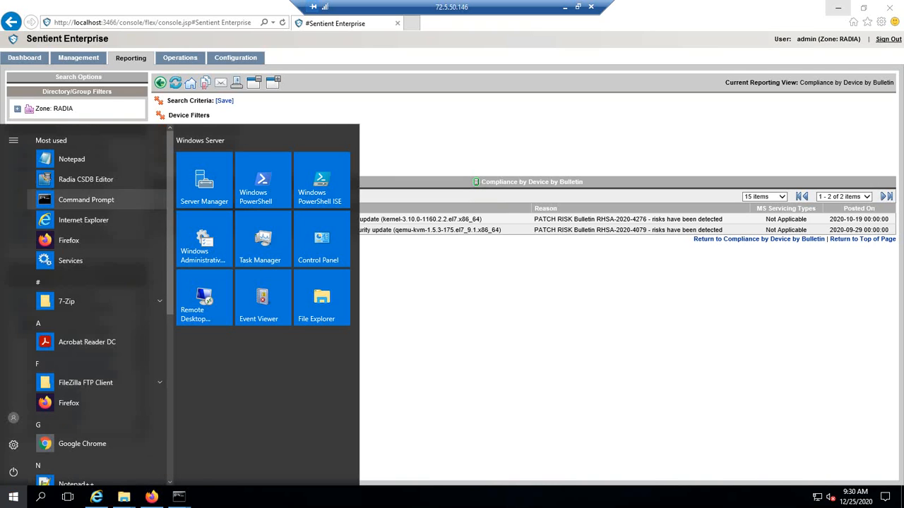
# Launch Radia CSDB Editor and log in as ADMIN.
pyautogui.click(86, 179)
pyautogui.press('Tab')
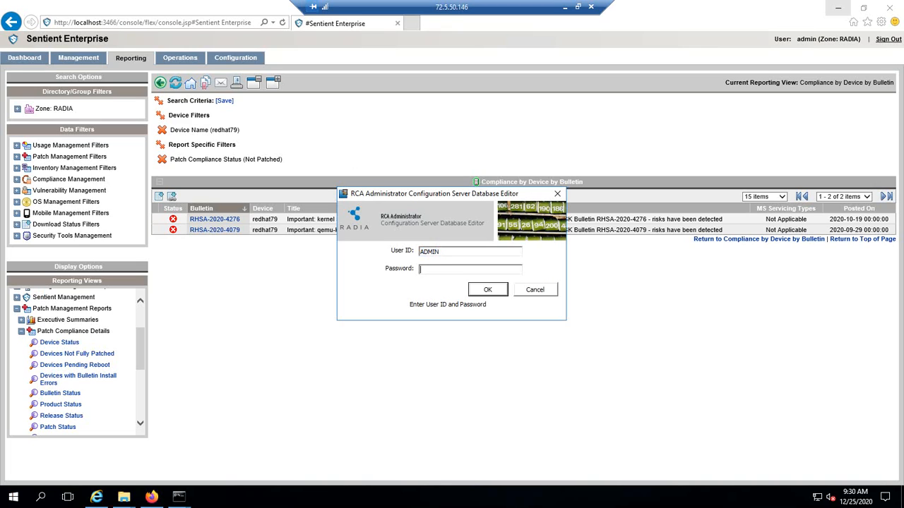
pyautogui.write('secret')
pyautogui.press('Return')
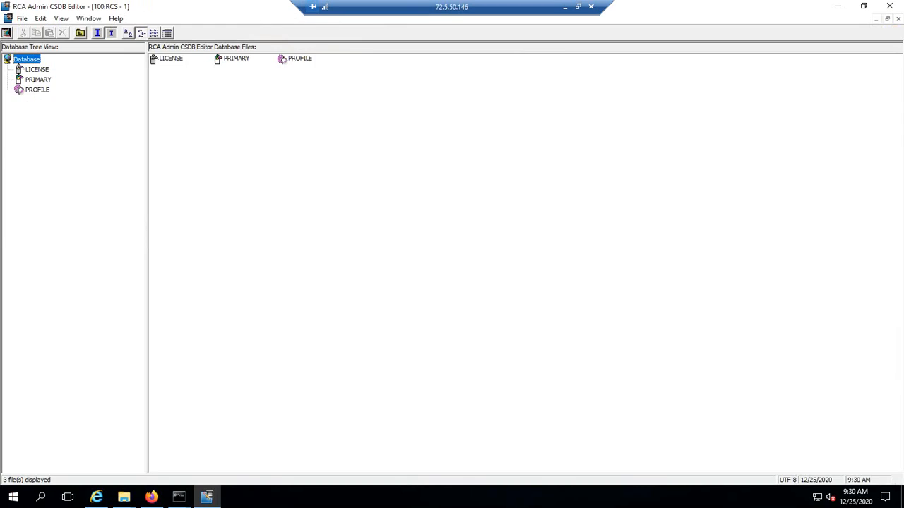
# Expand PRIMARY > POLICY > Users > _BASE_INSTANCE_ > Linux and show Linux's connections.
pyautogui.doubleClick(38, 80)
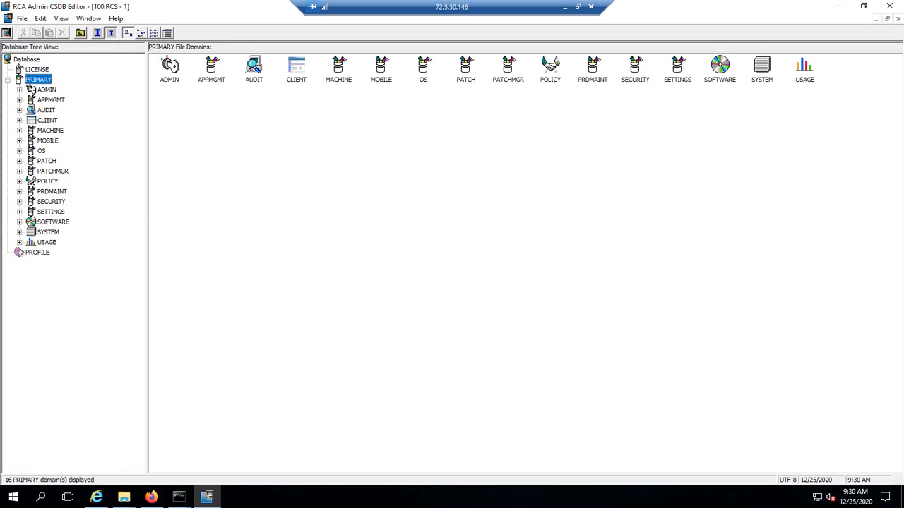
pyautogui.doubleClick(48, 182)
pyautogui.doubleClick(67, 314)
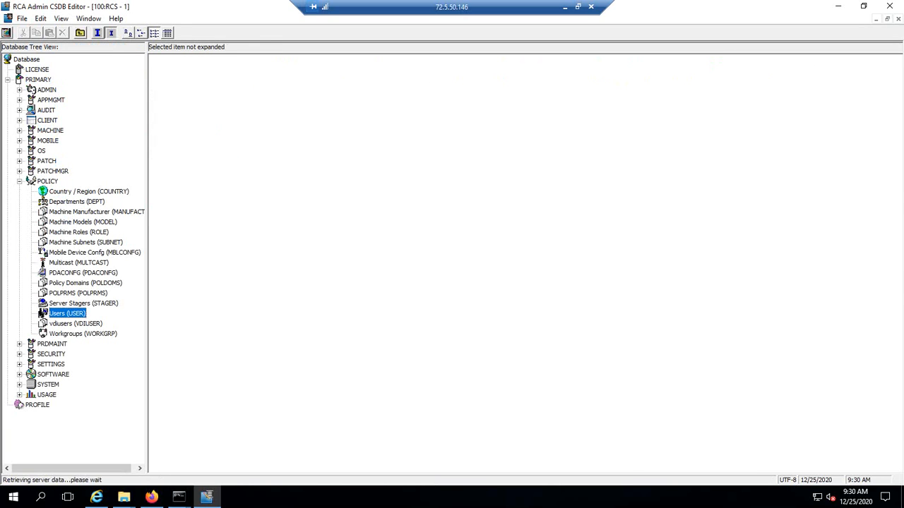
pyautogui.scroll(-2, 67, 314)
pyautogui.doubleClick(88, 273)
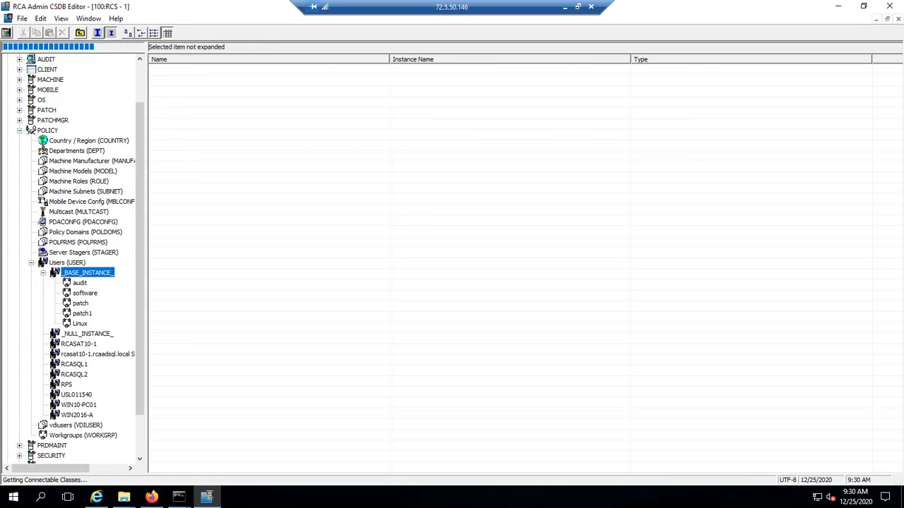
pyautogui.doubleClick(80, 323)
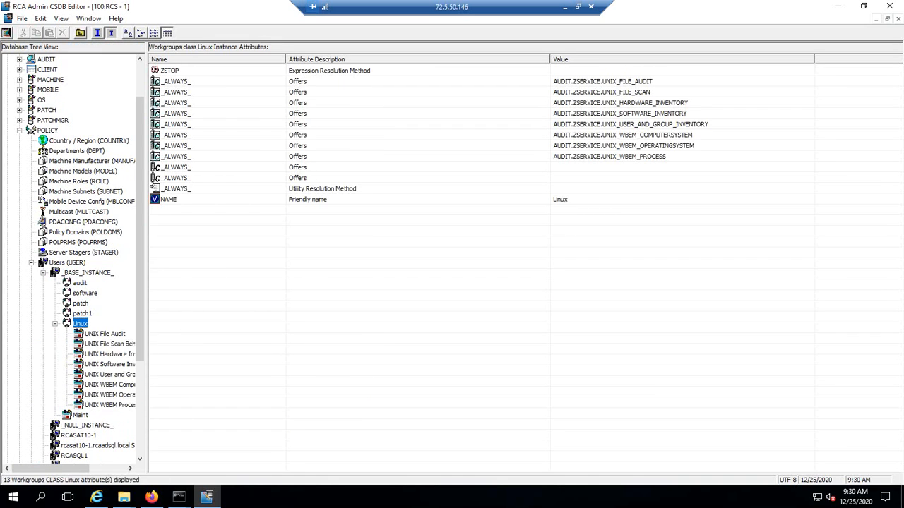
pyautogui.rightClick(80, 324)
pyautogui.click(129, 359)
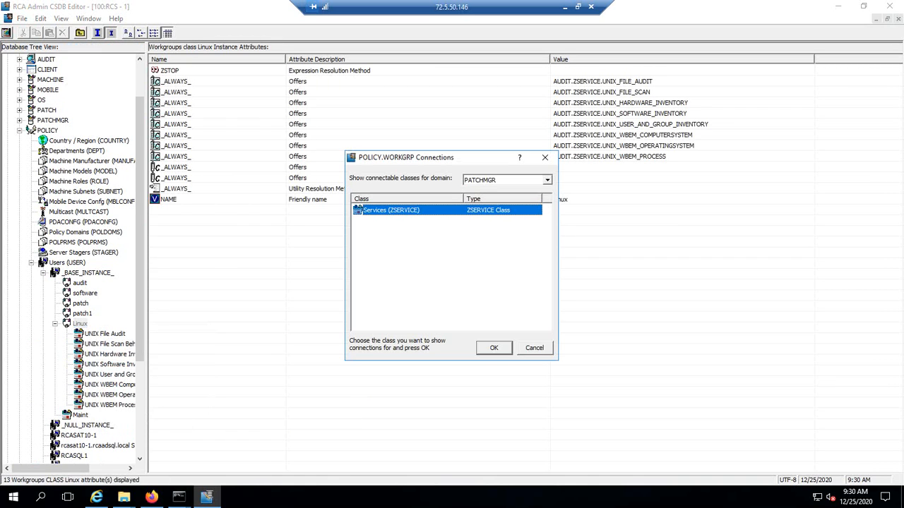
# Connect RHSA-2020-4276 from the ZSERVICE list to the Linux instance and confirm.
pyautogui.click(494, 348)
pyautogui.click(487, 328)
pyautogui.scroll(-2, 487, 328)
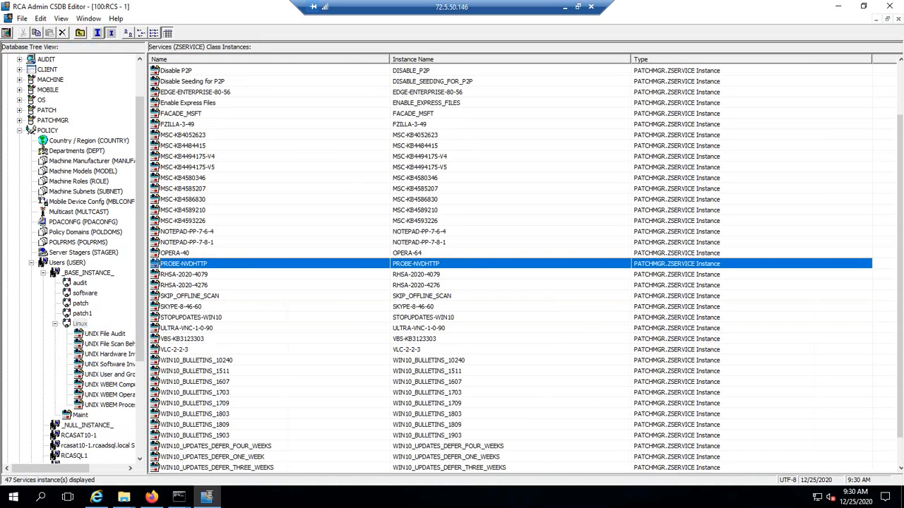
pyautogui.click(185, 285)
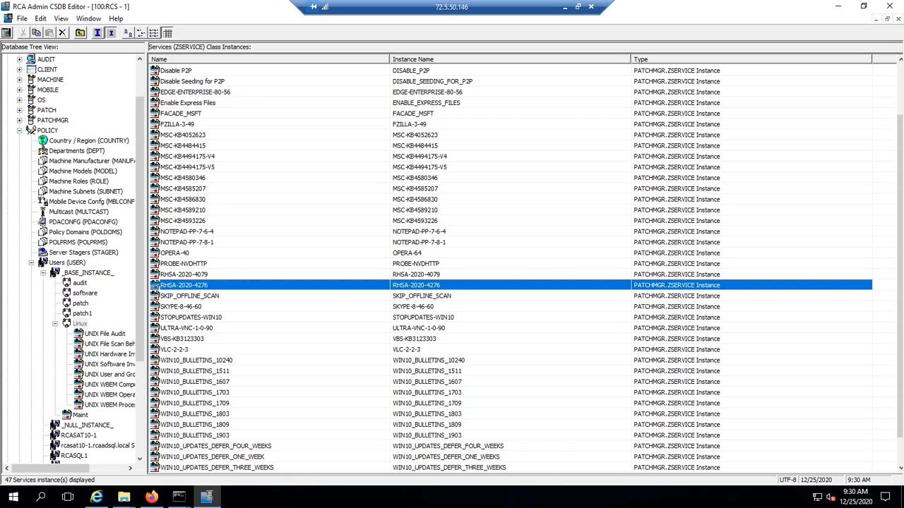
pyautogui.moveTo(184, 285); pyautogui.dragTo(72, 324)
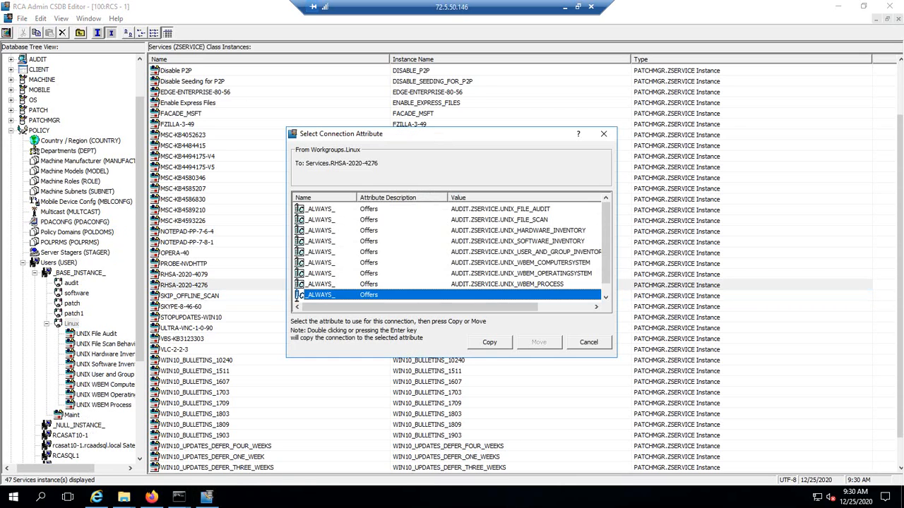
pyautogui.press('Return')
pyautogui.click(430, 291)
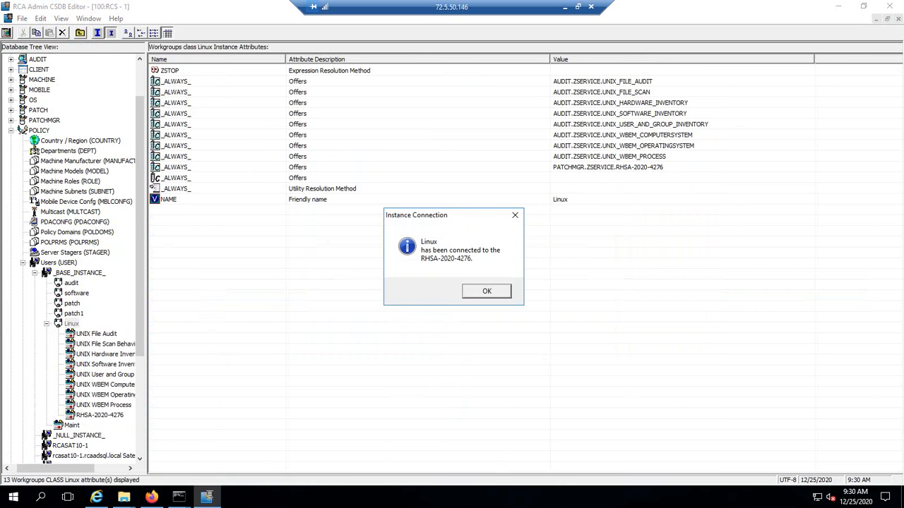
pyautogui.press('Return')
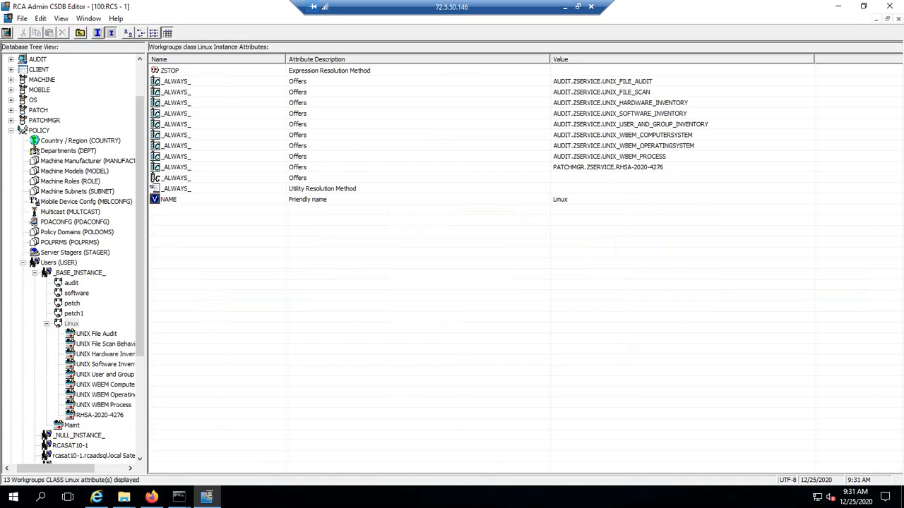
# Widen the tree pane and open the new RHSA-2020-4276 entry under Linux.
pyautogui.moveTo(147, 258); pyautogui.dragTo(234, 259)
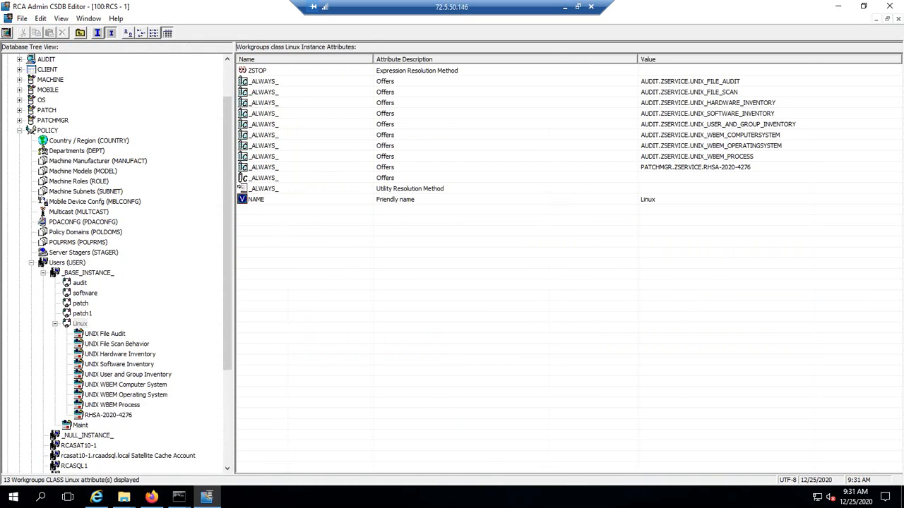
pyautogui.click(108, 415)
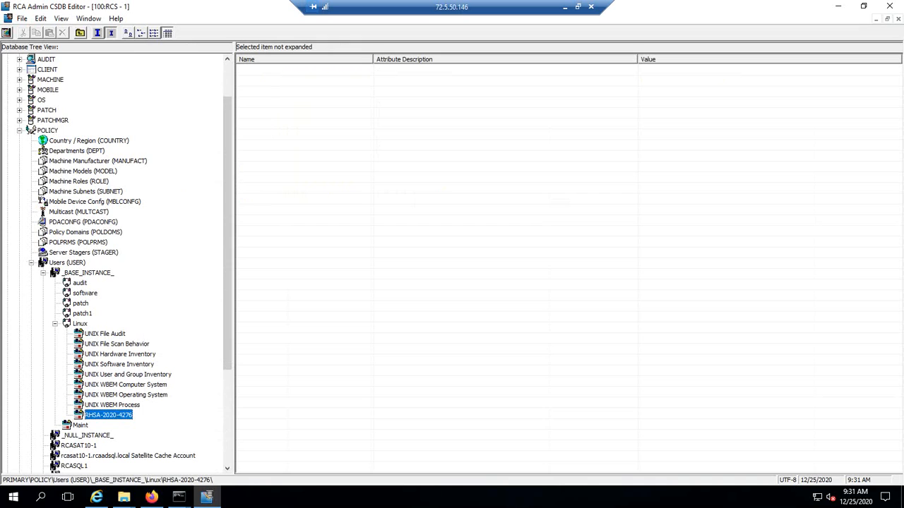
pyautogui.doubleClick(108, 415)
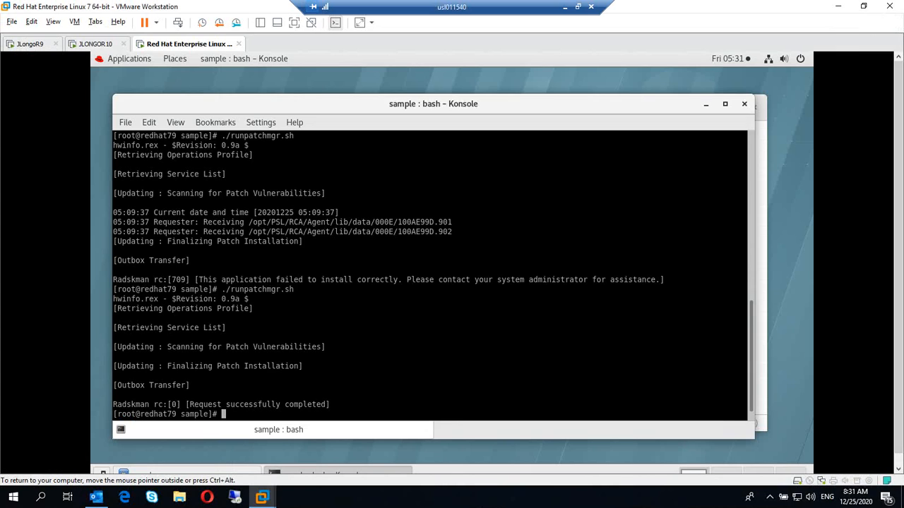
# Rerun ./runpatchmgr.sh in Konsole and move the terminal aside.
pyautogui.press('Up')
pyautogui.press('Return')
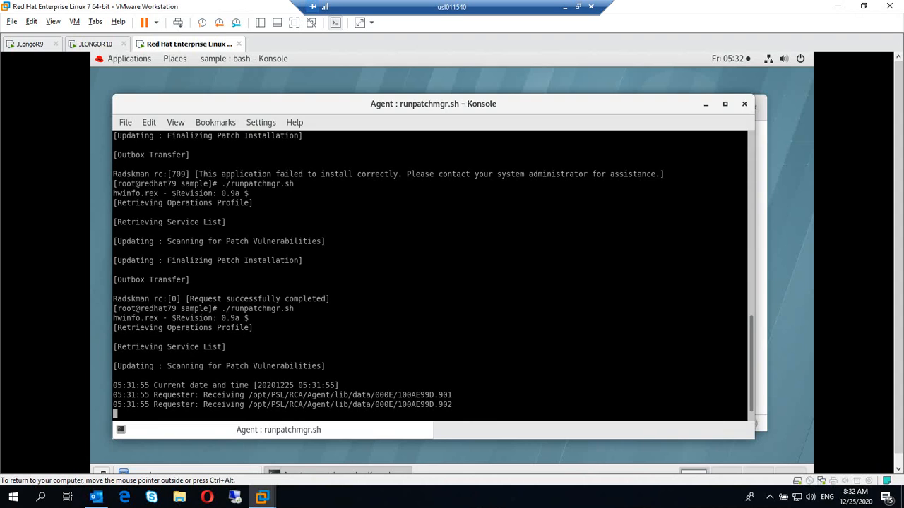
pyautogui.moveTo(433, 104); pyautogui.dragTo(468, 128)
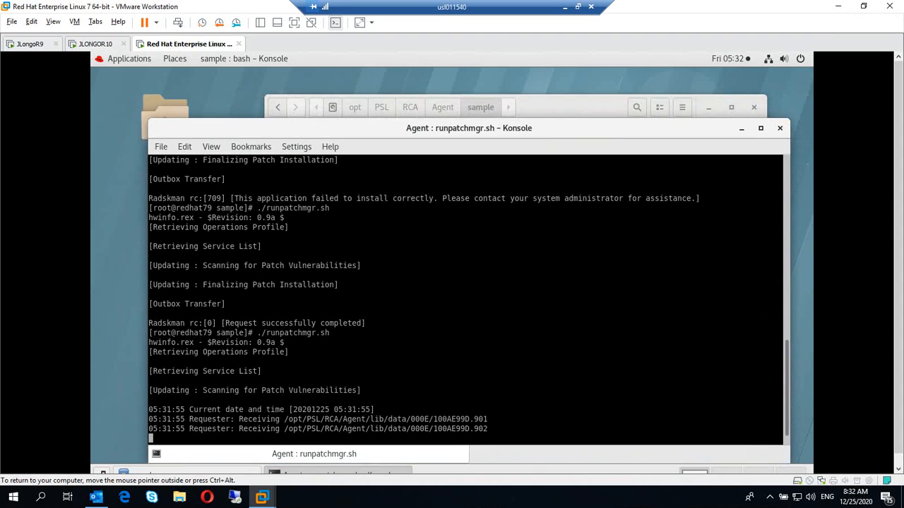
# Open connect.log from /opt/PSL/RCA/Agent/log in the Text Editor.
pyautogui.click(442, 108)
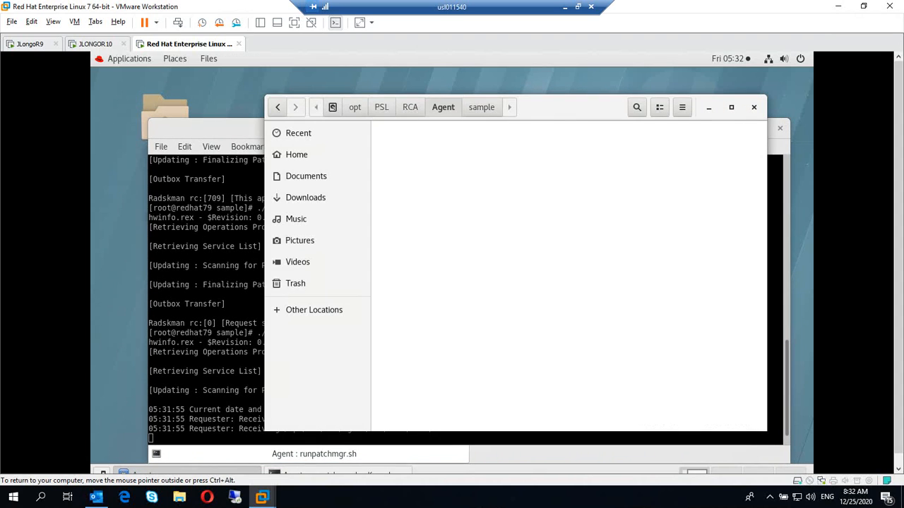
pyautogui.scroll(-4, 568, 275)
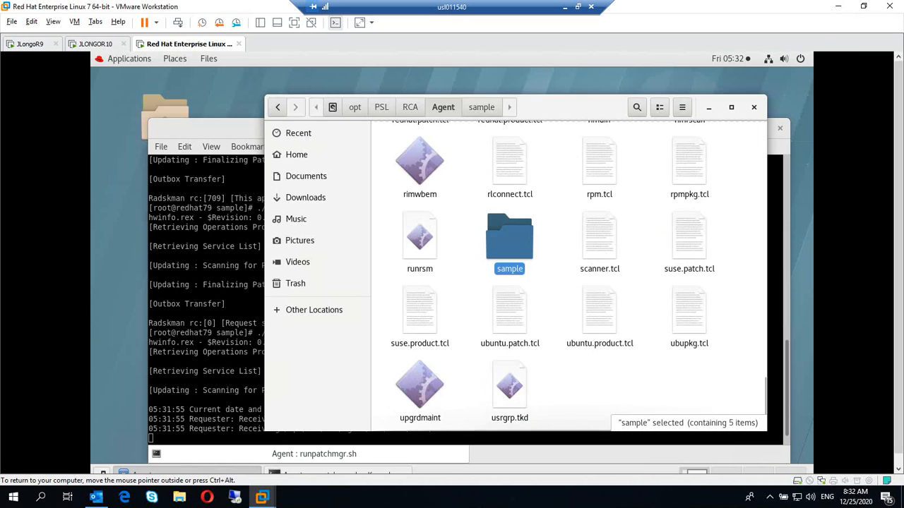
pyautogui.scroll(10, 568, 275)
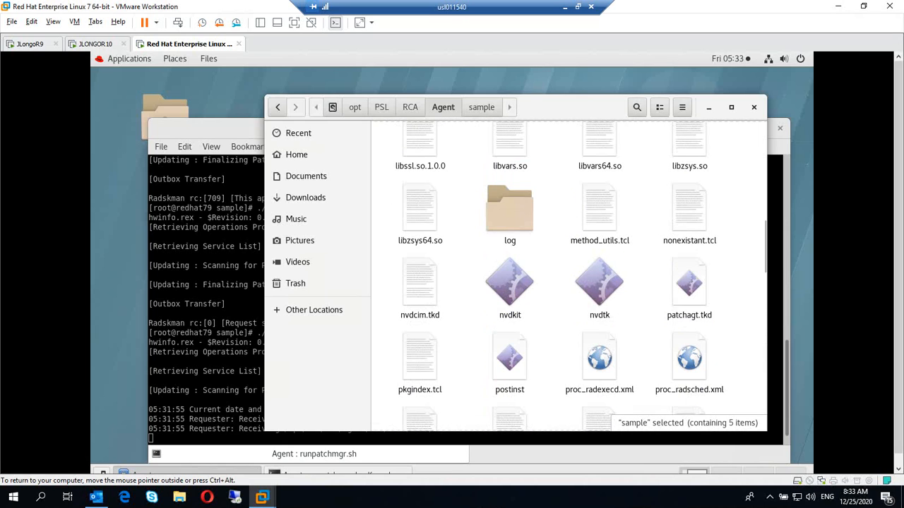
pyautogui.click(509, 210)
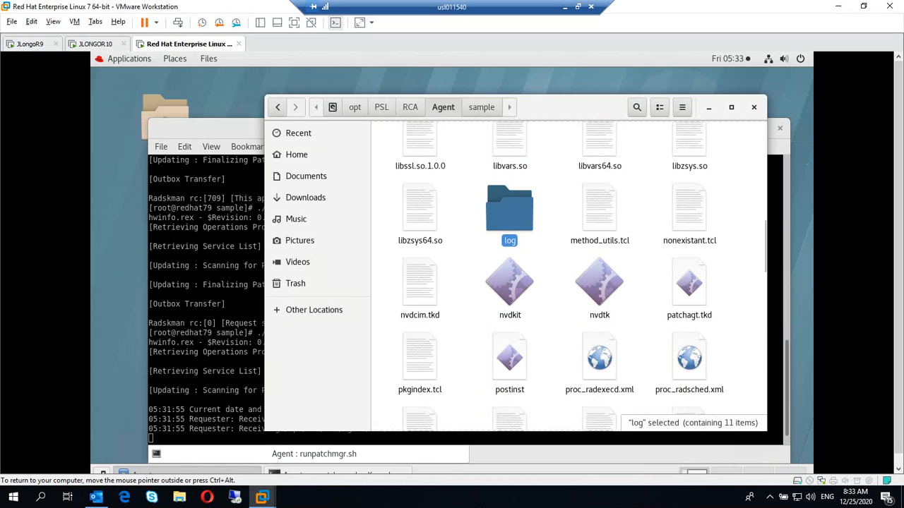
pyautogui.doubleClick(509, 216)
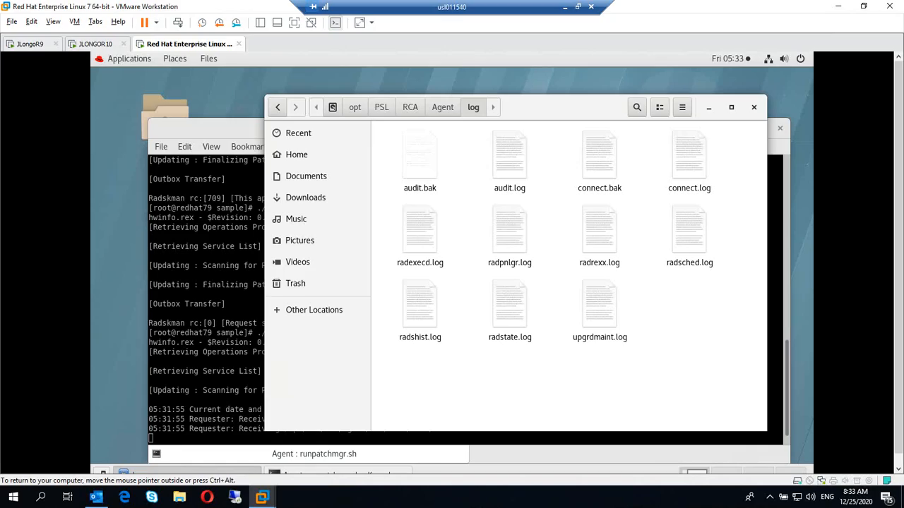
pyautogui.doubleClick(689, 159)
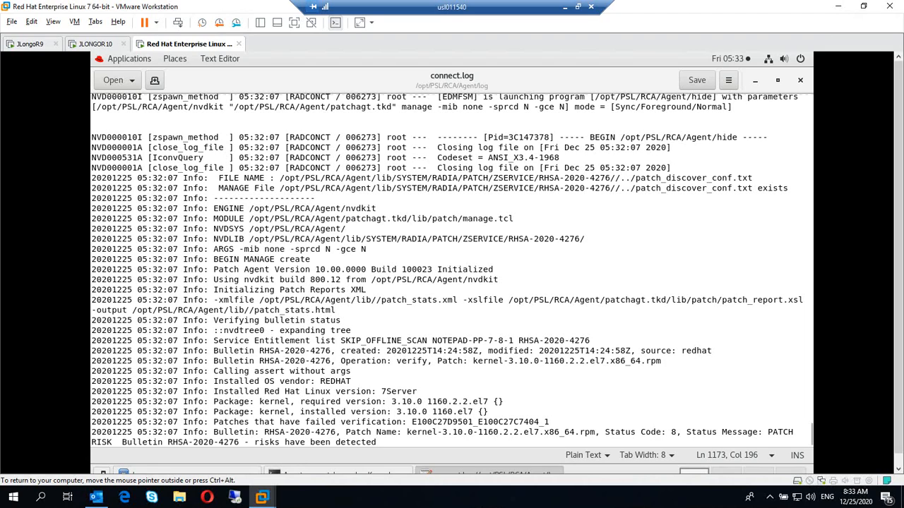
# Highlight the manage.tcl and RHSA-2020-4276 PATCH RISK log lines, close connect.log, minimize the file browser.
pyautogui.moveTo(513, 218); pyautogui.dragTo(462, 219)
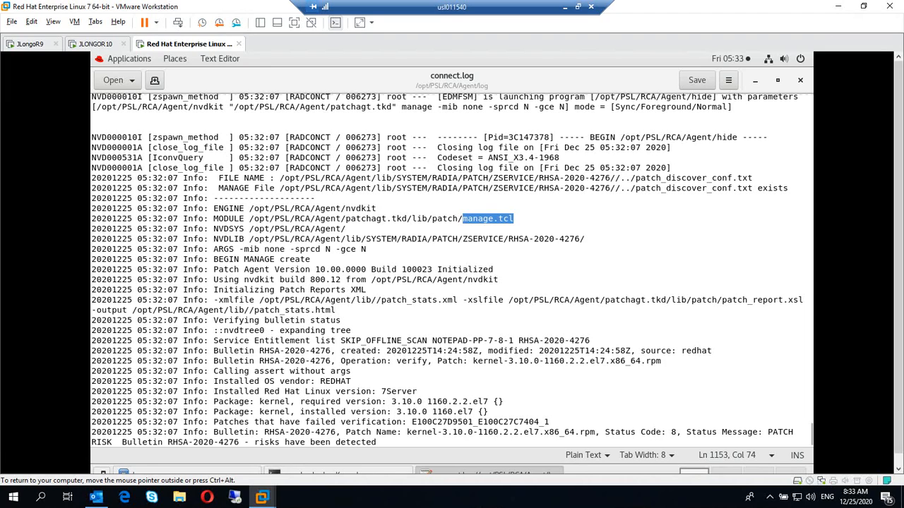
pyautogui.moveTo(377, 442); pyautogui.dragTo(209, 432)
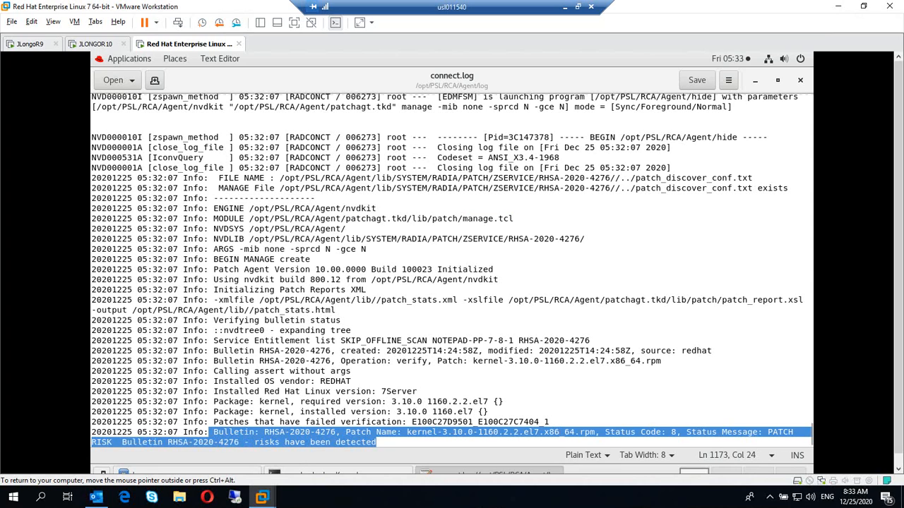
pyautogui.click(800, 79)
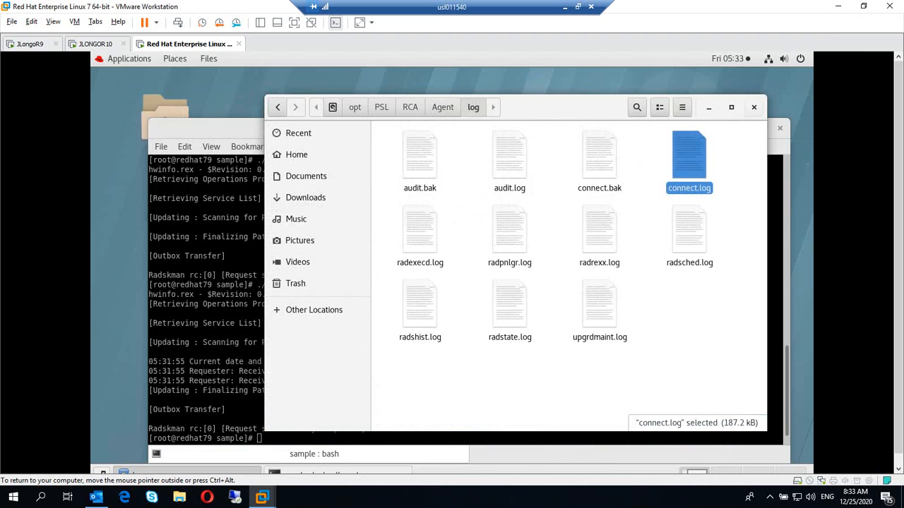
pyautogui.click(709, 108)
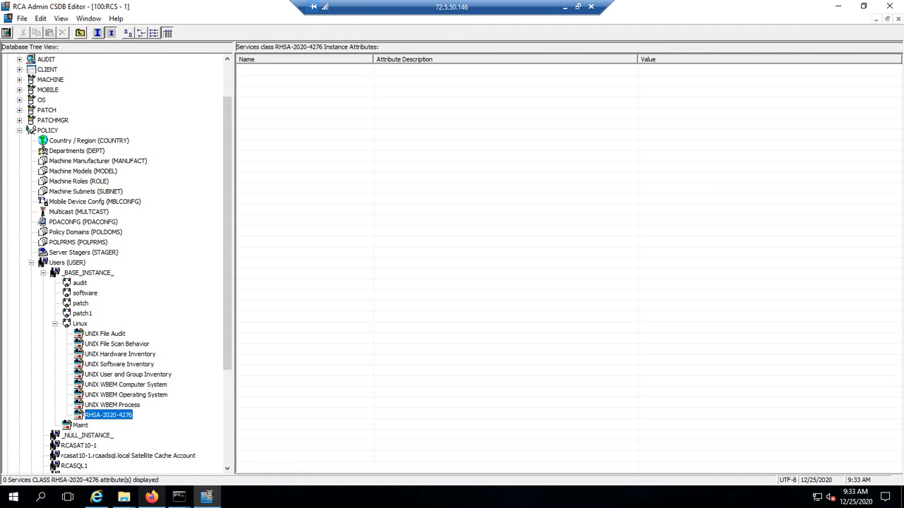
# View the RHSA-2020:4276 advisory in Firefox, then return to the Sentient Enterprise console.
pyautogui.click(151, 498)
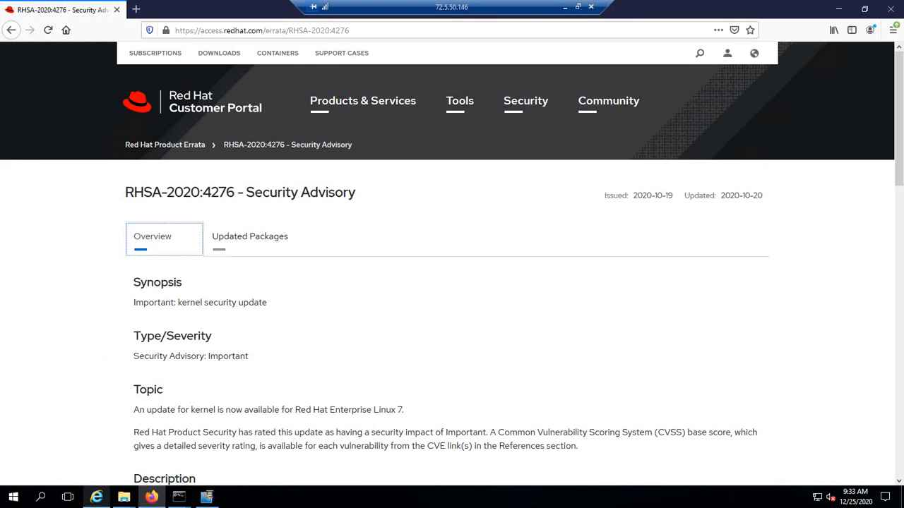
pyautogui.moveTo(97, 497)
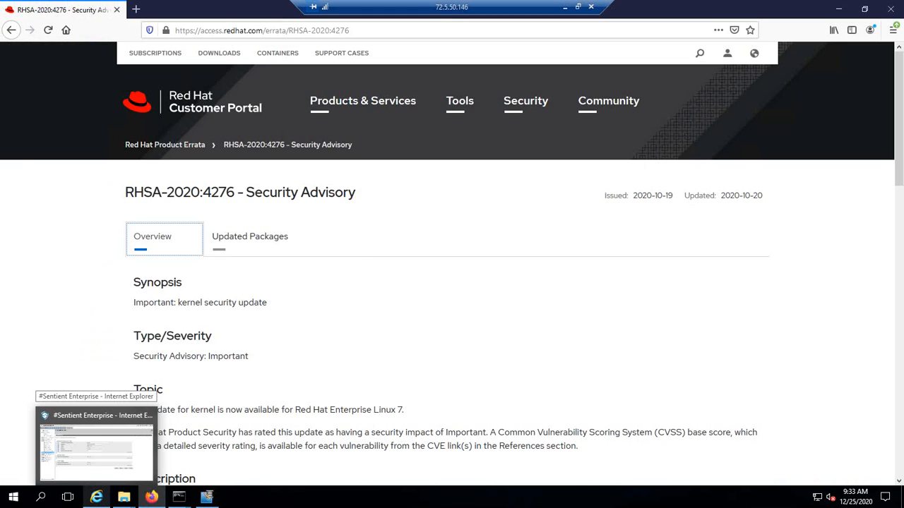
pyautogui.click(95, 441)
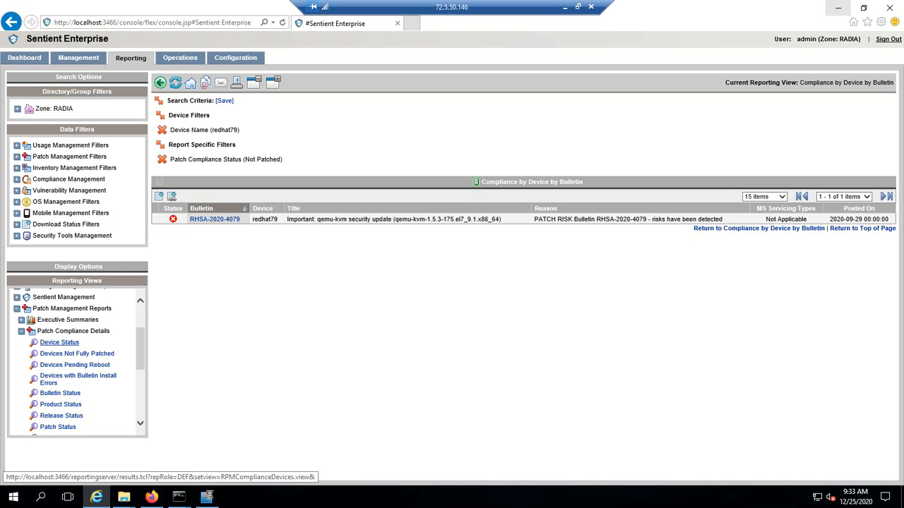
# Reload redhat79's Device Status report and highlight RHSA-2020-4276's PATCH OK reason.
pyautogui.click(59, 342)
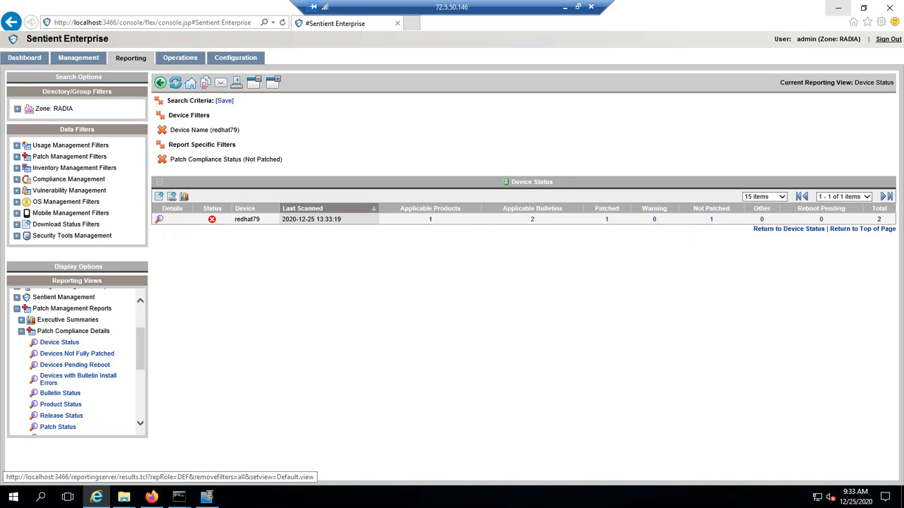
pyautogui.click(191, 82)
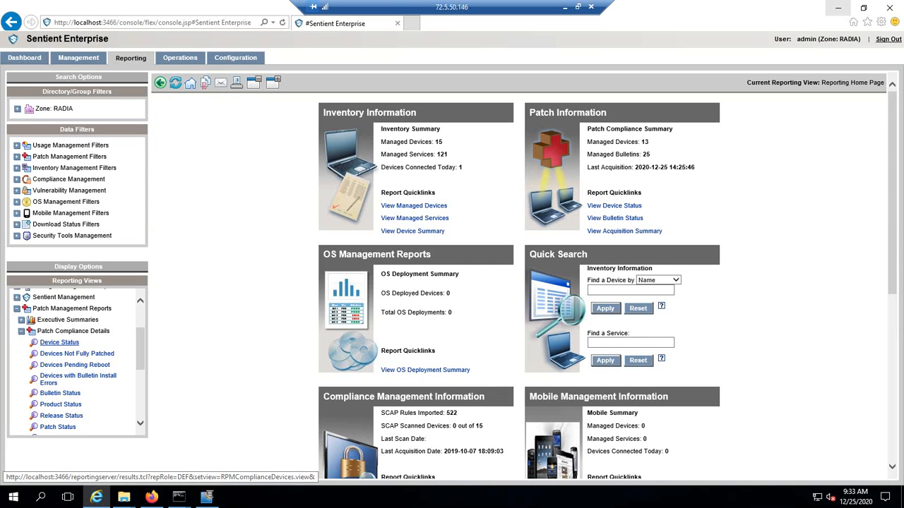
pyautogui.click(59, 342)
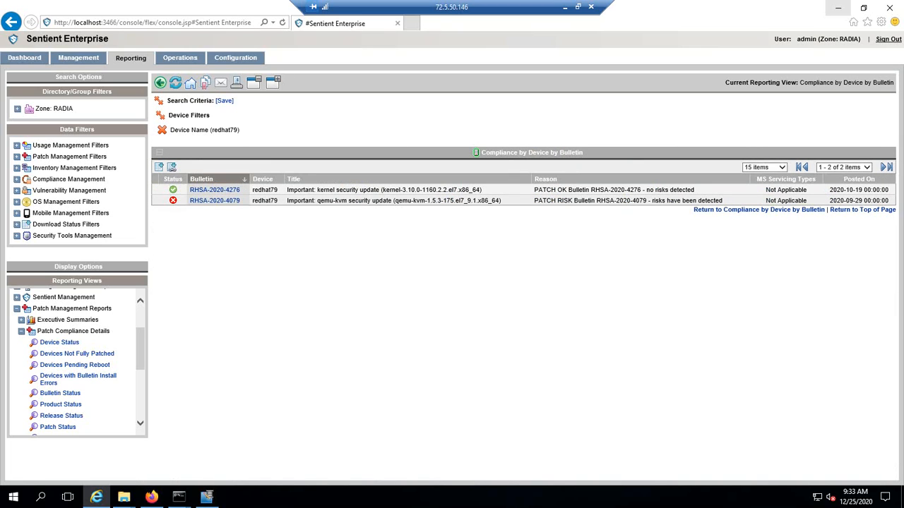
pyautogui.moveTo(695, 189); pyautogui.dragTo(533, 189)
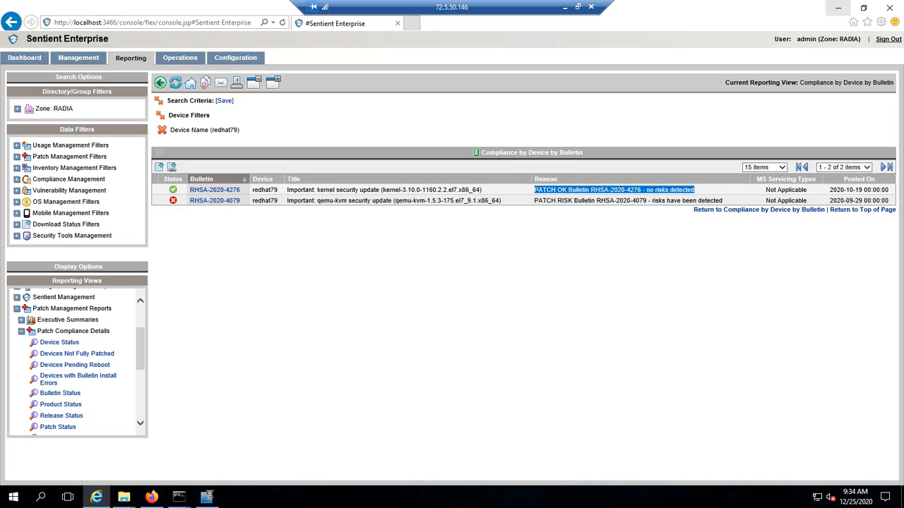